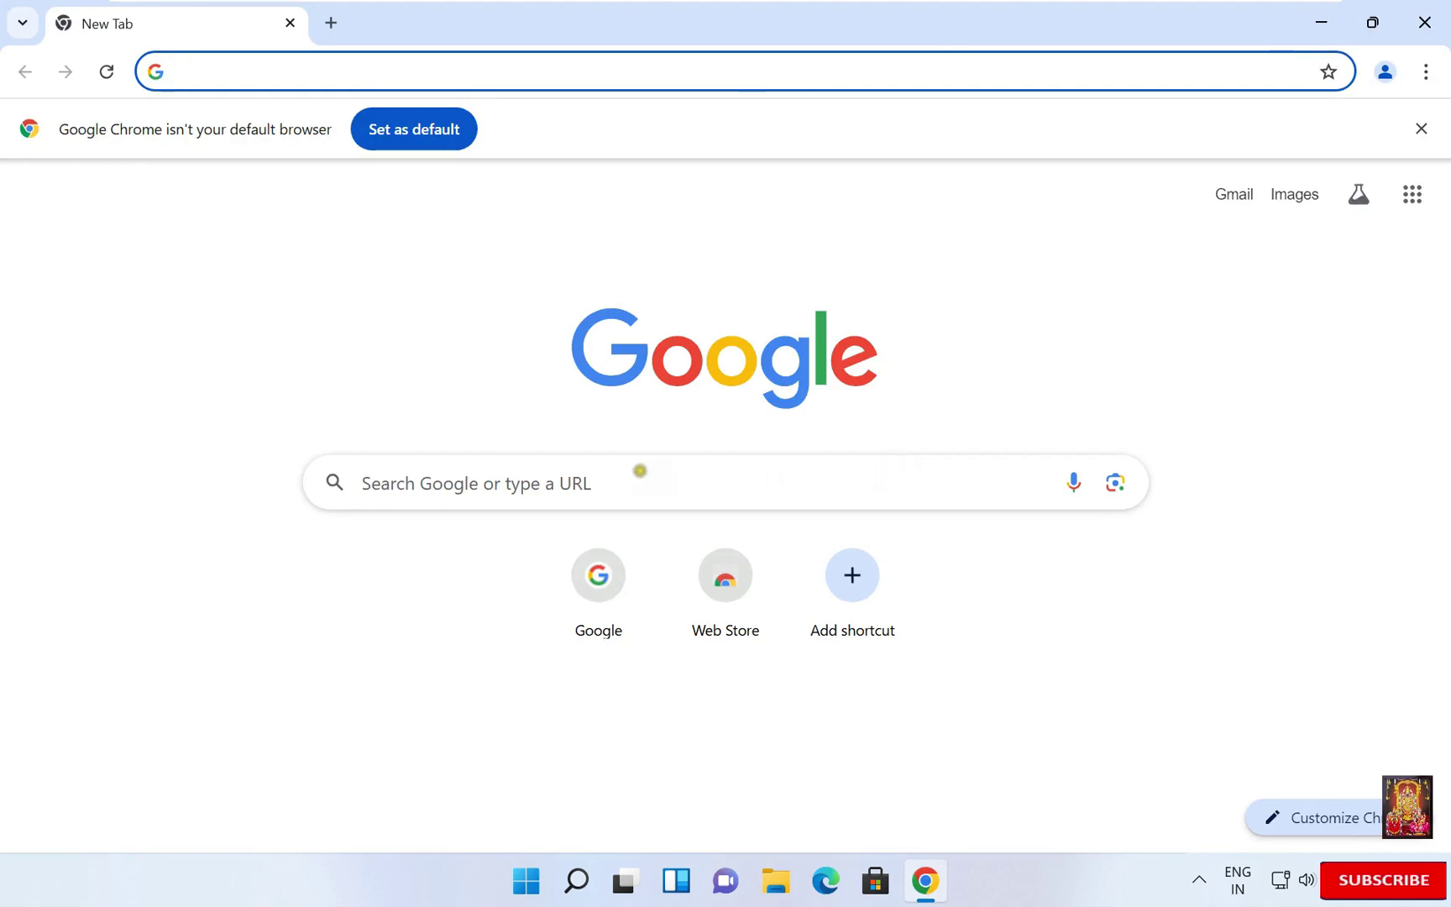
- Search Google for 'download vages pro', open the official vegascreativesoftware.com page and accept its cookie notice
left_click(433, 475)
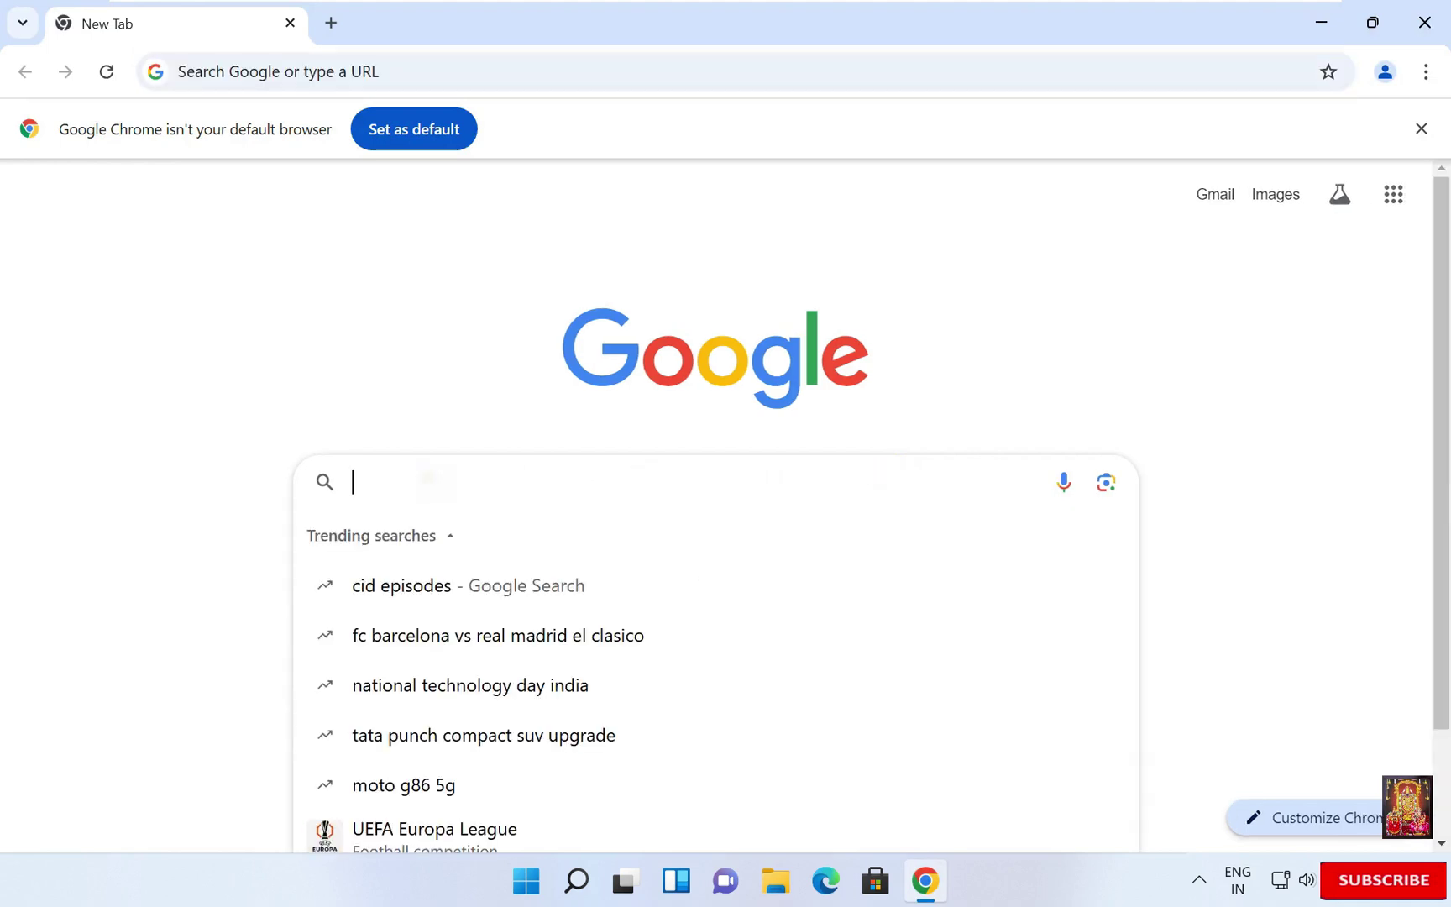
type("d")
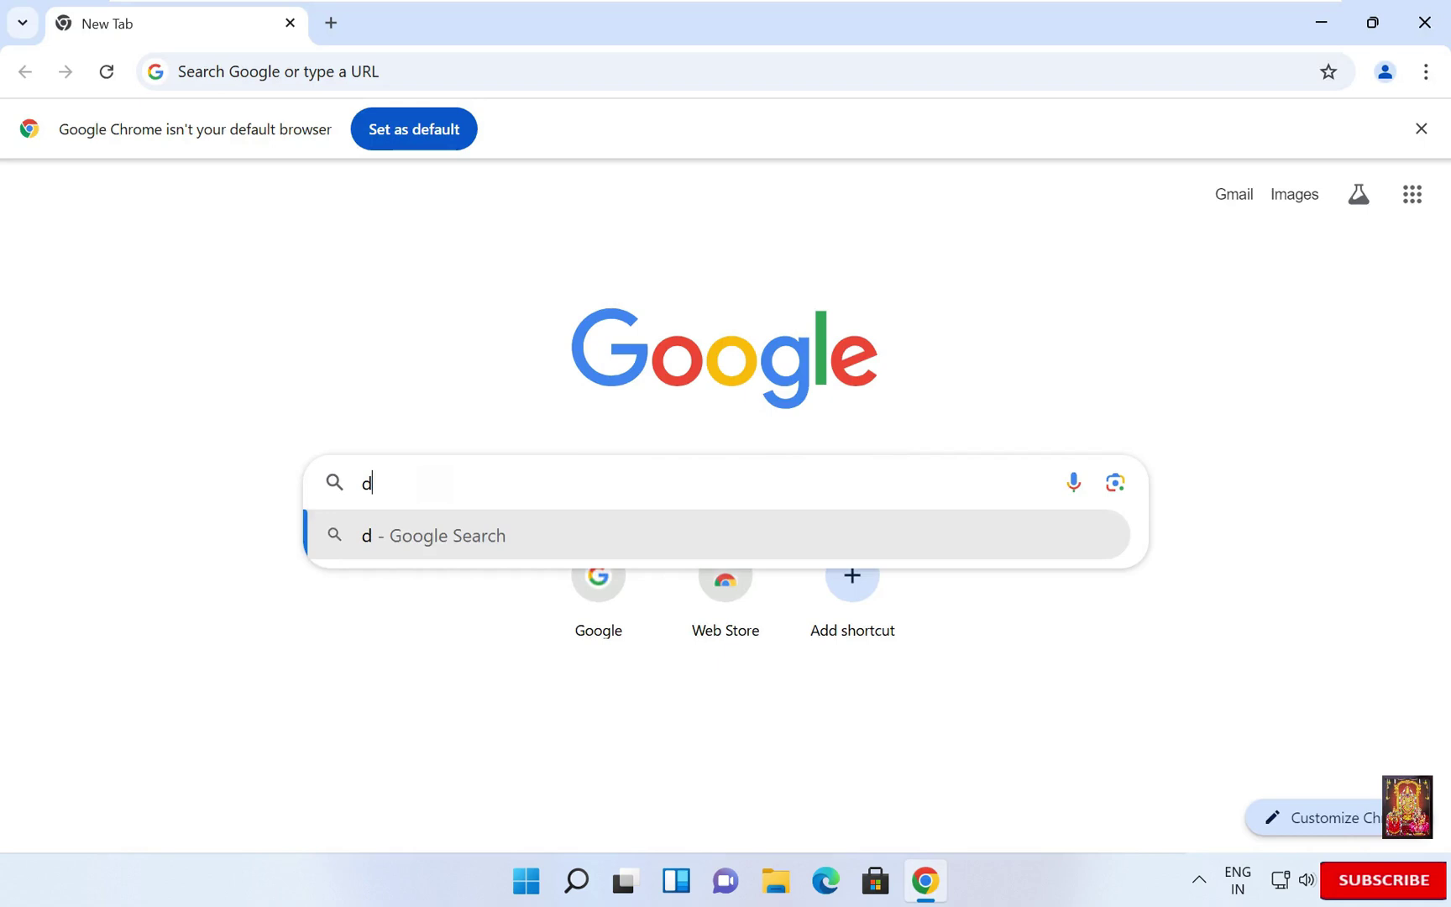
type("ownload vages pro")
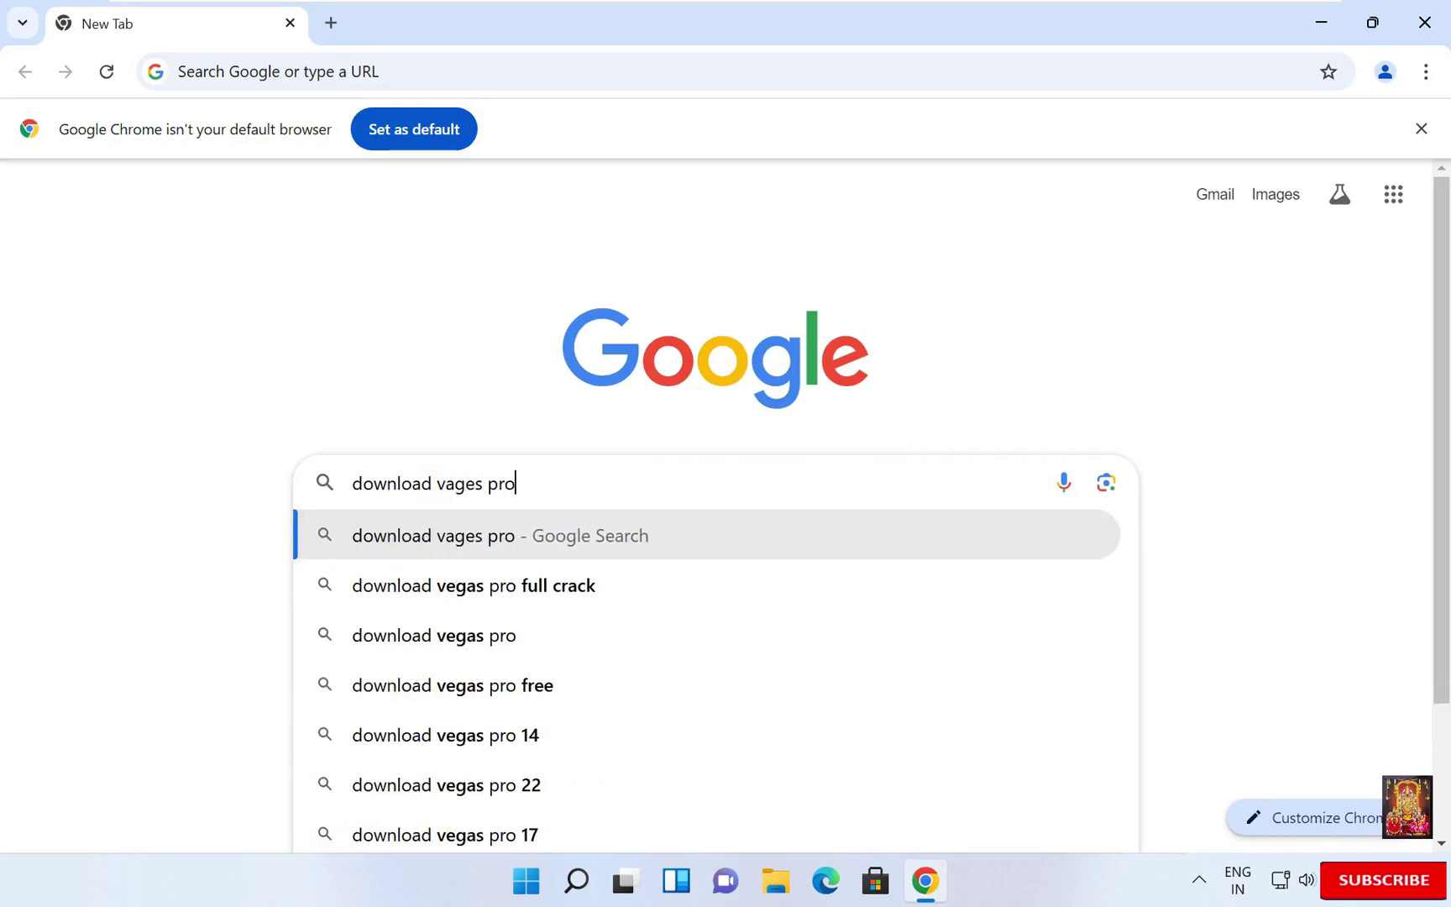
key("Return")
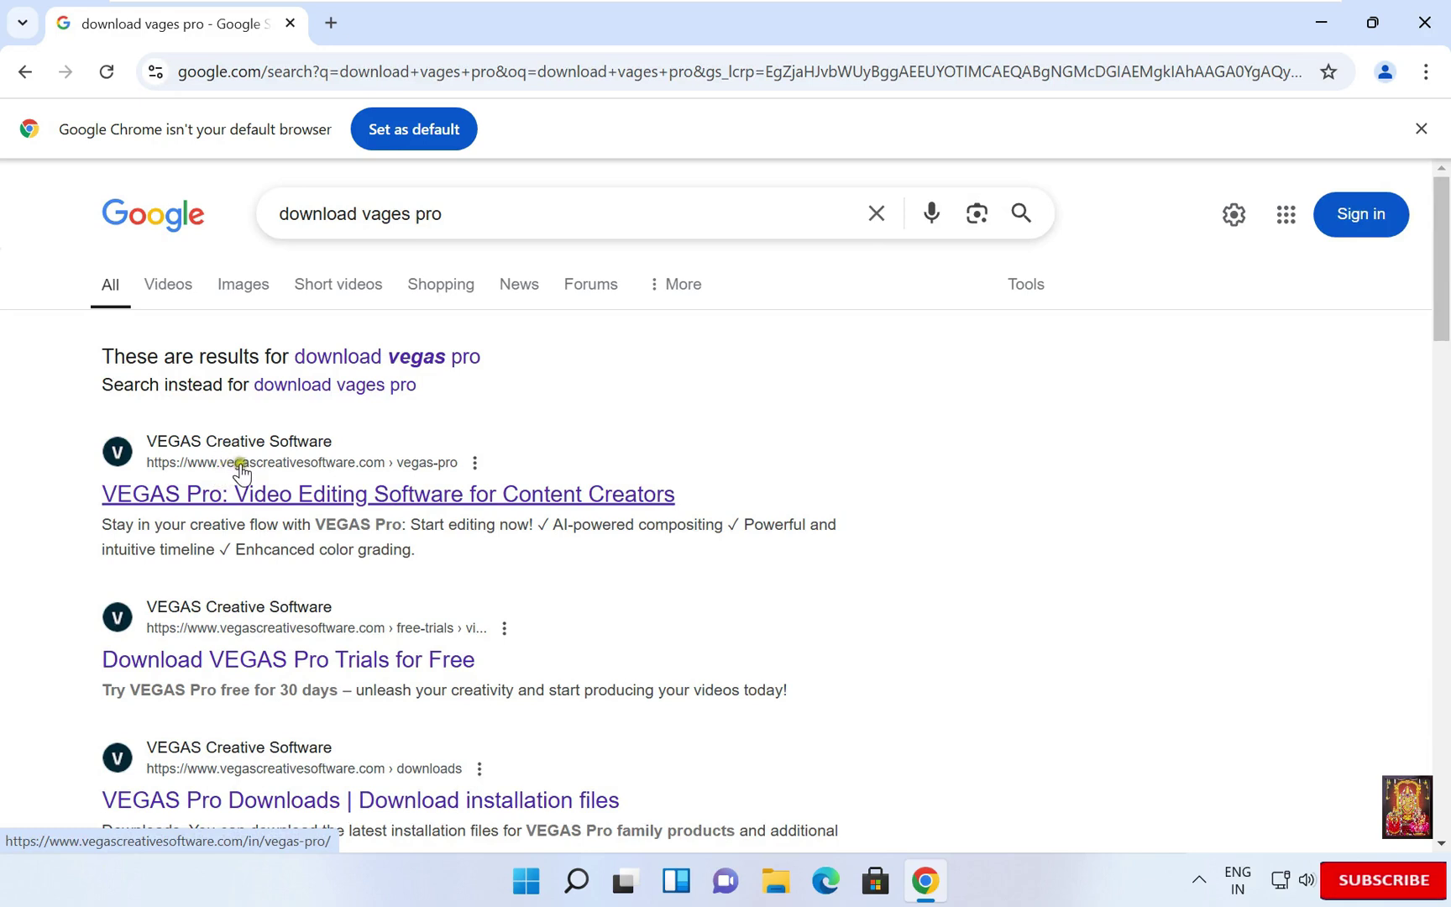
left_click(255, 468)
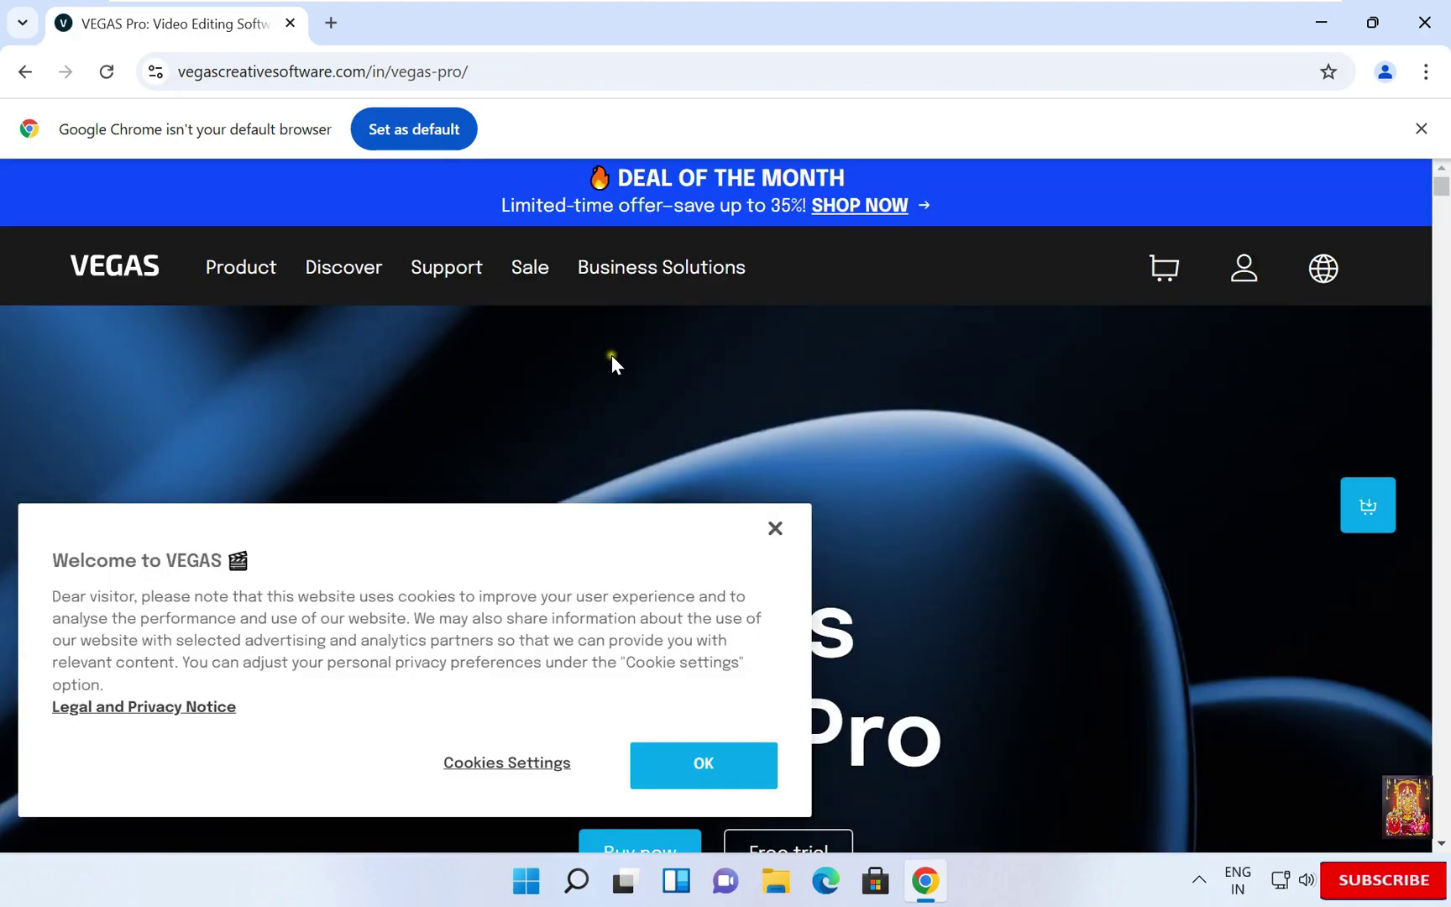
left_click(731, 765)
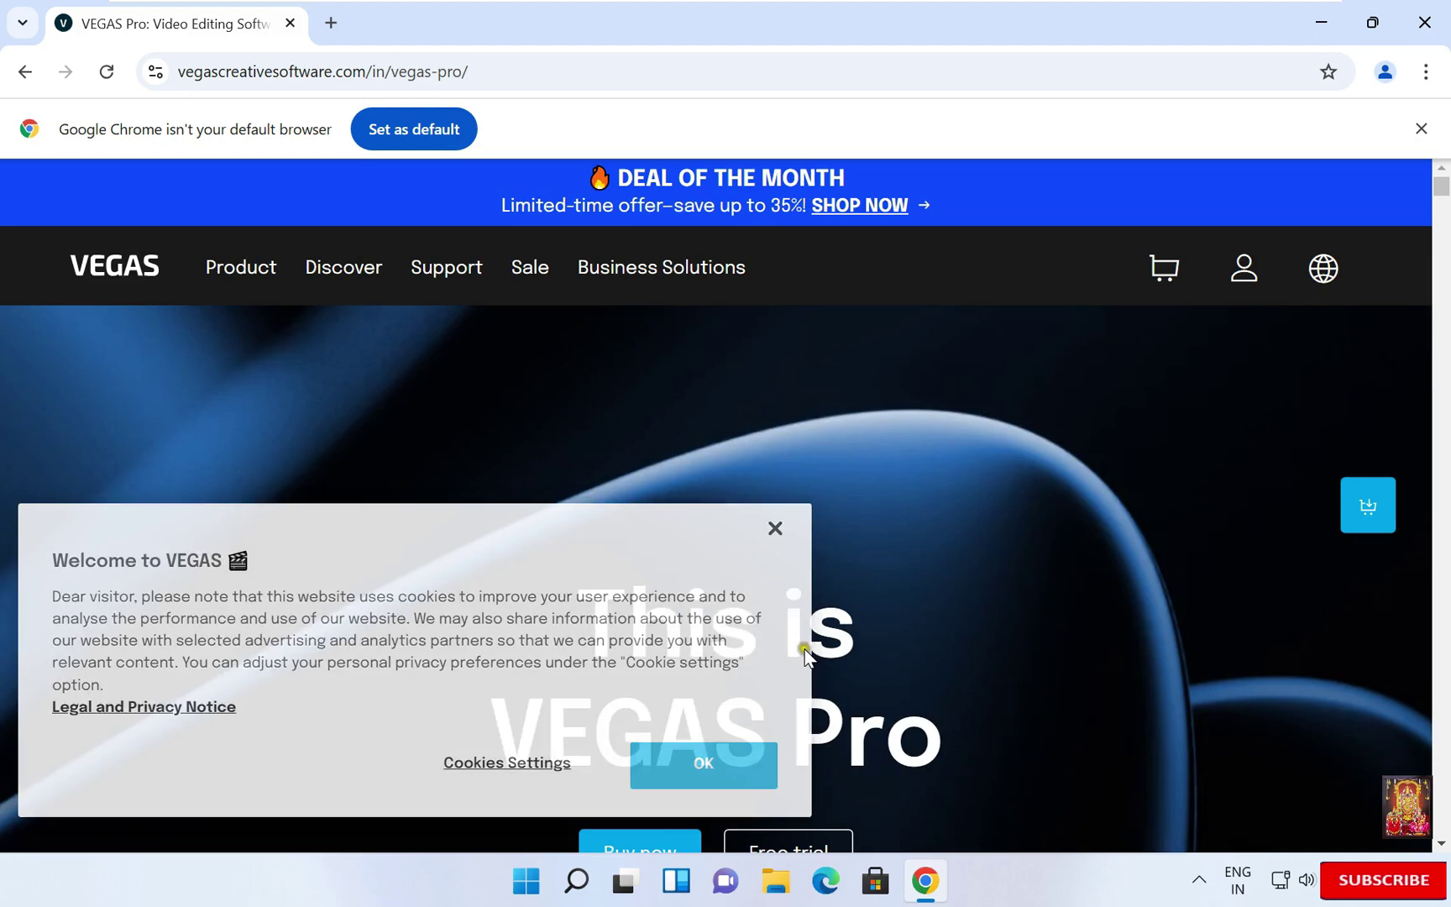
scroll(808, 642, "down", 4)
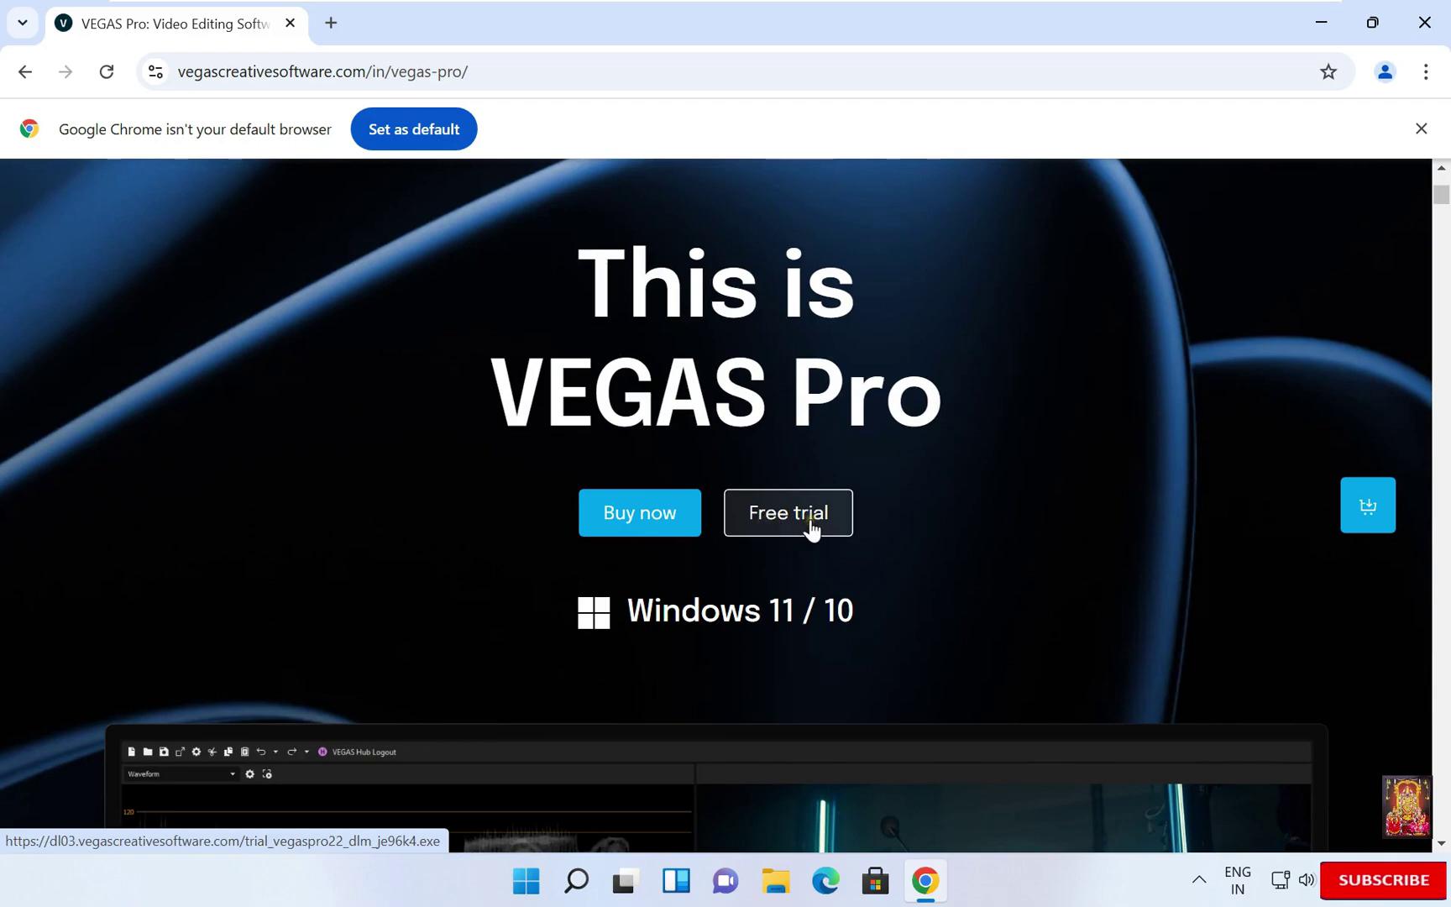
- Start the free trial, pass the I'm not a robot check and download the 6.1 MB trial installer
left_click(811, 529)
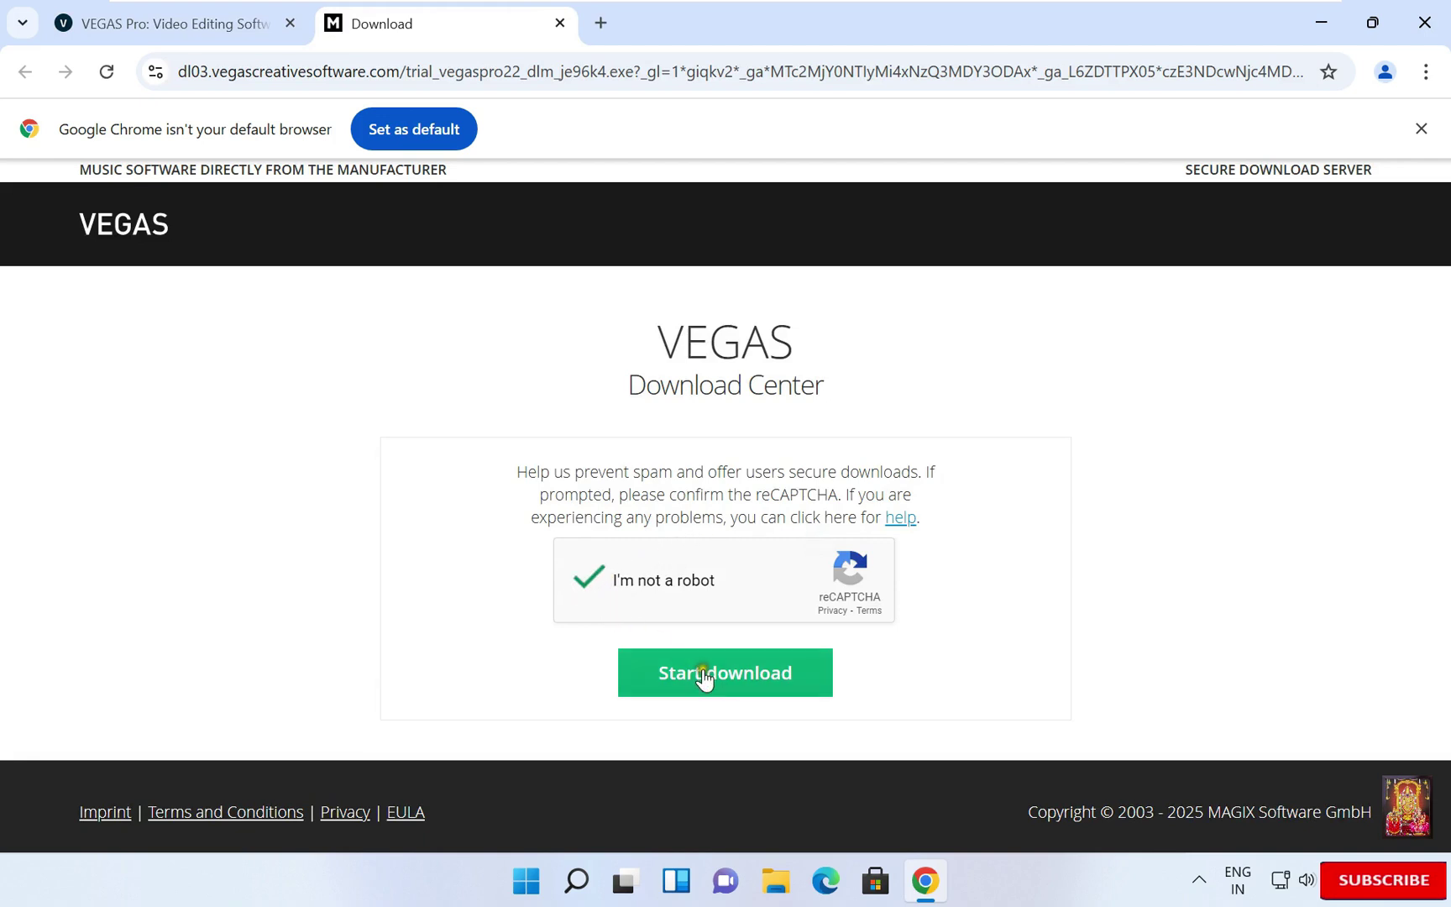
left_click(760, 688)
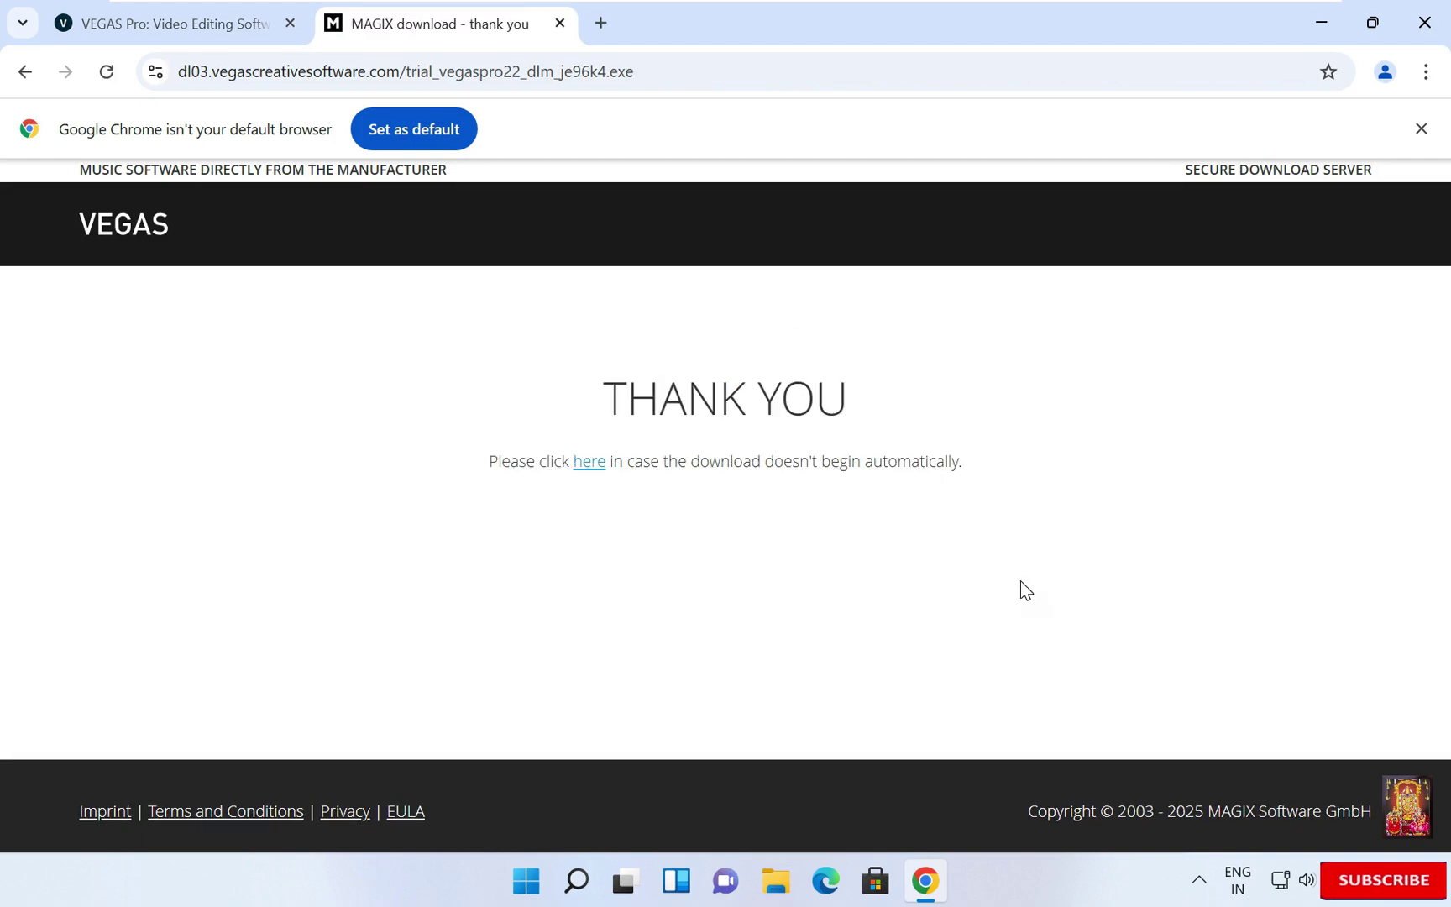
left_click(588, 467)
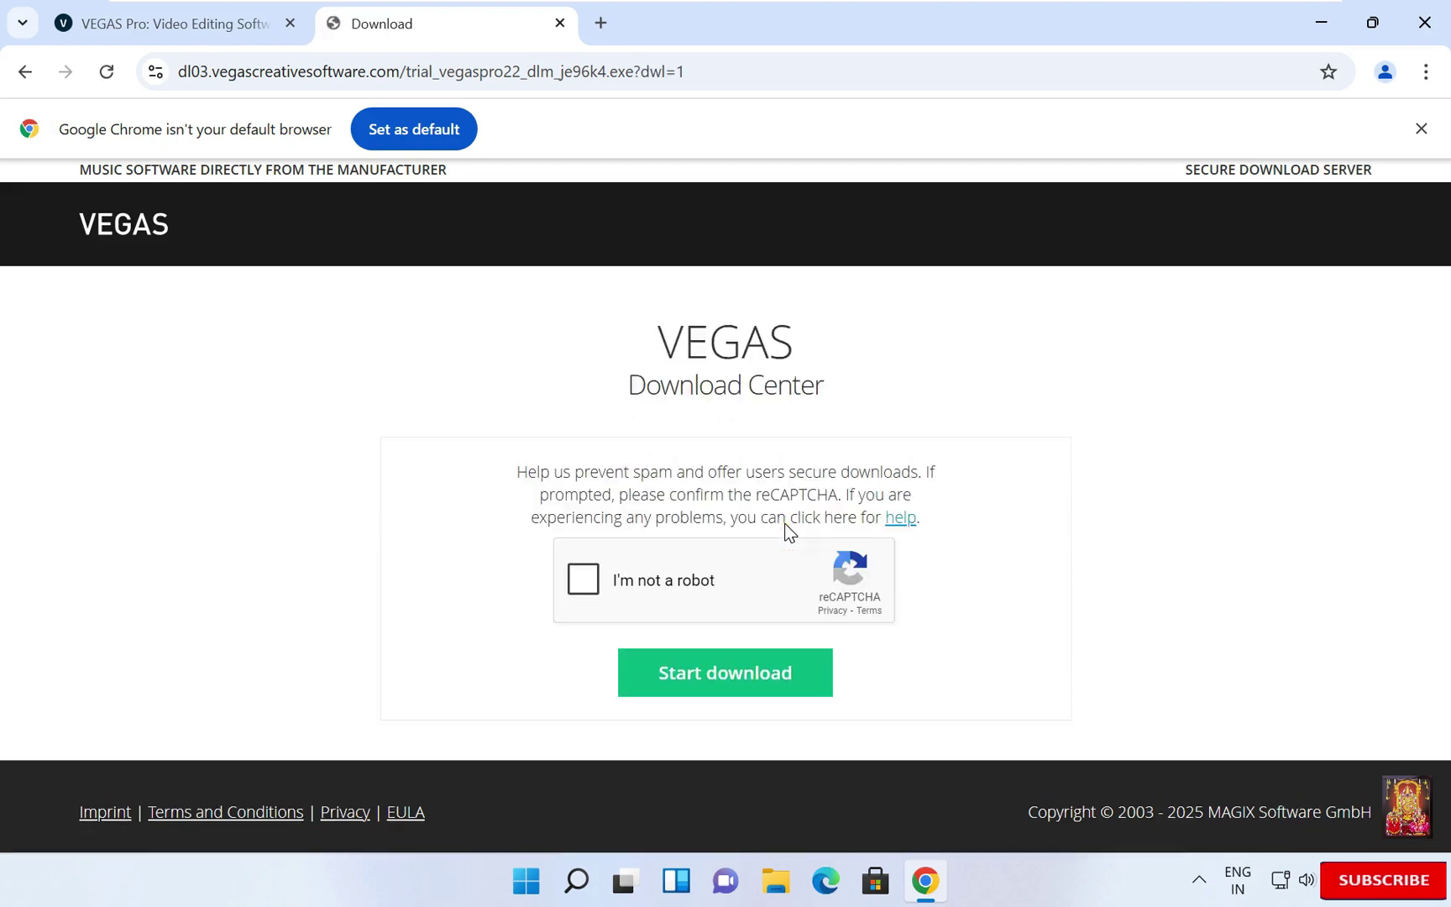
left_click(675, 578)
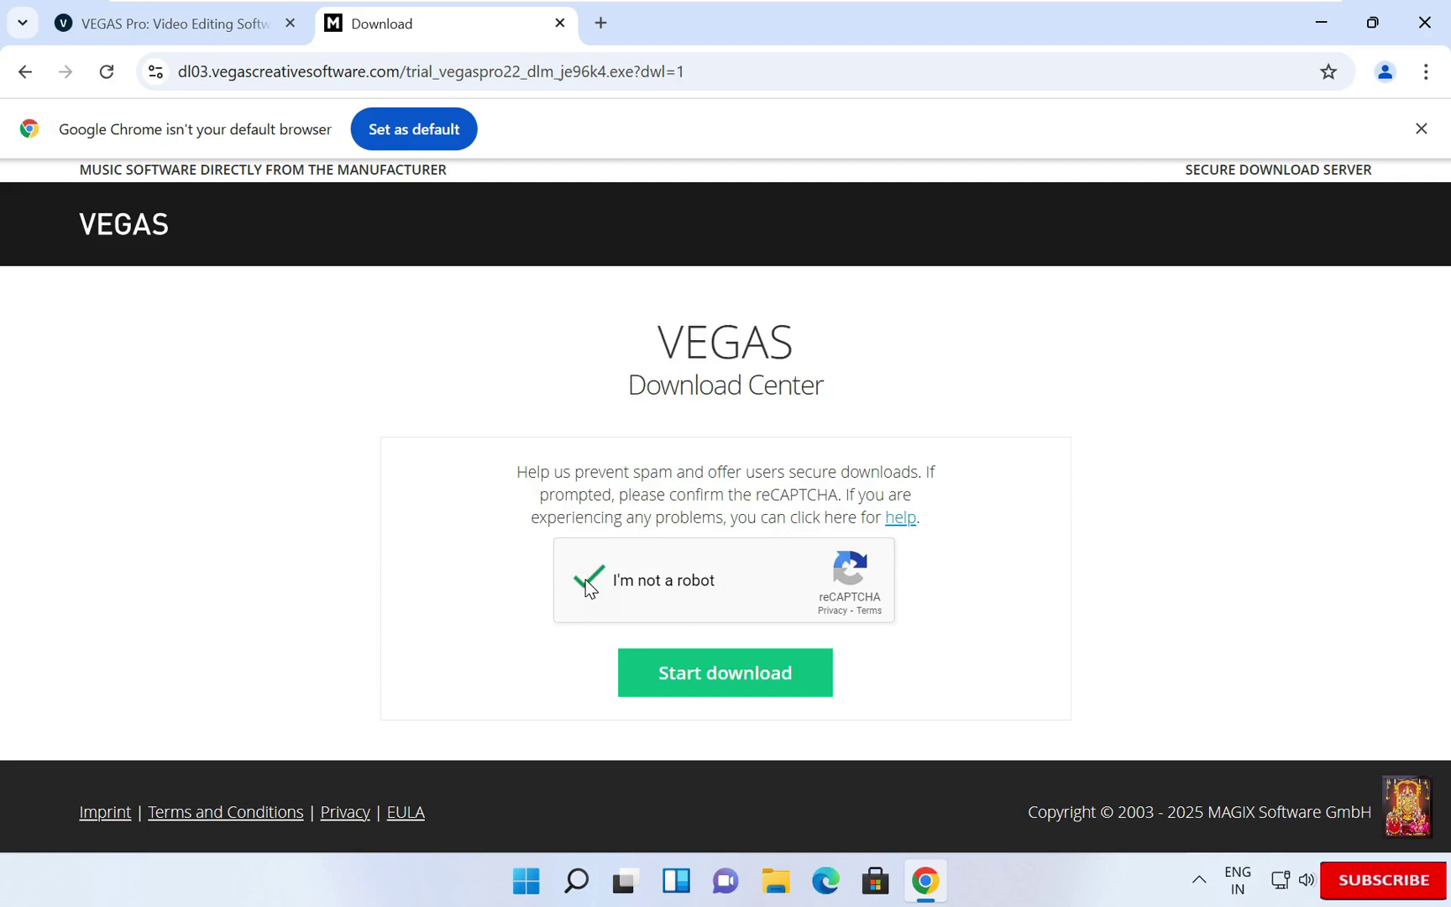
left_click(732, 681)
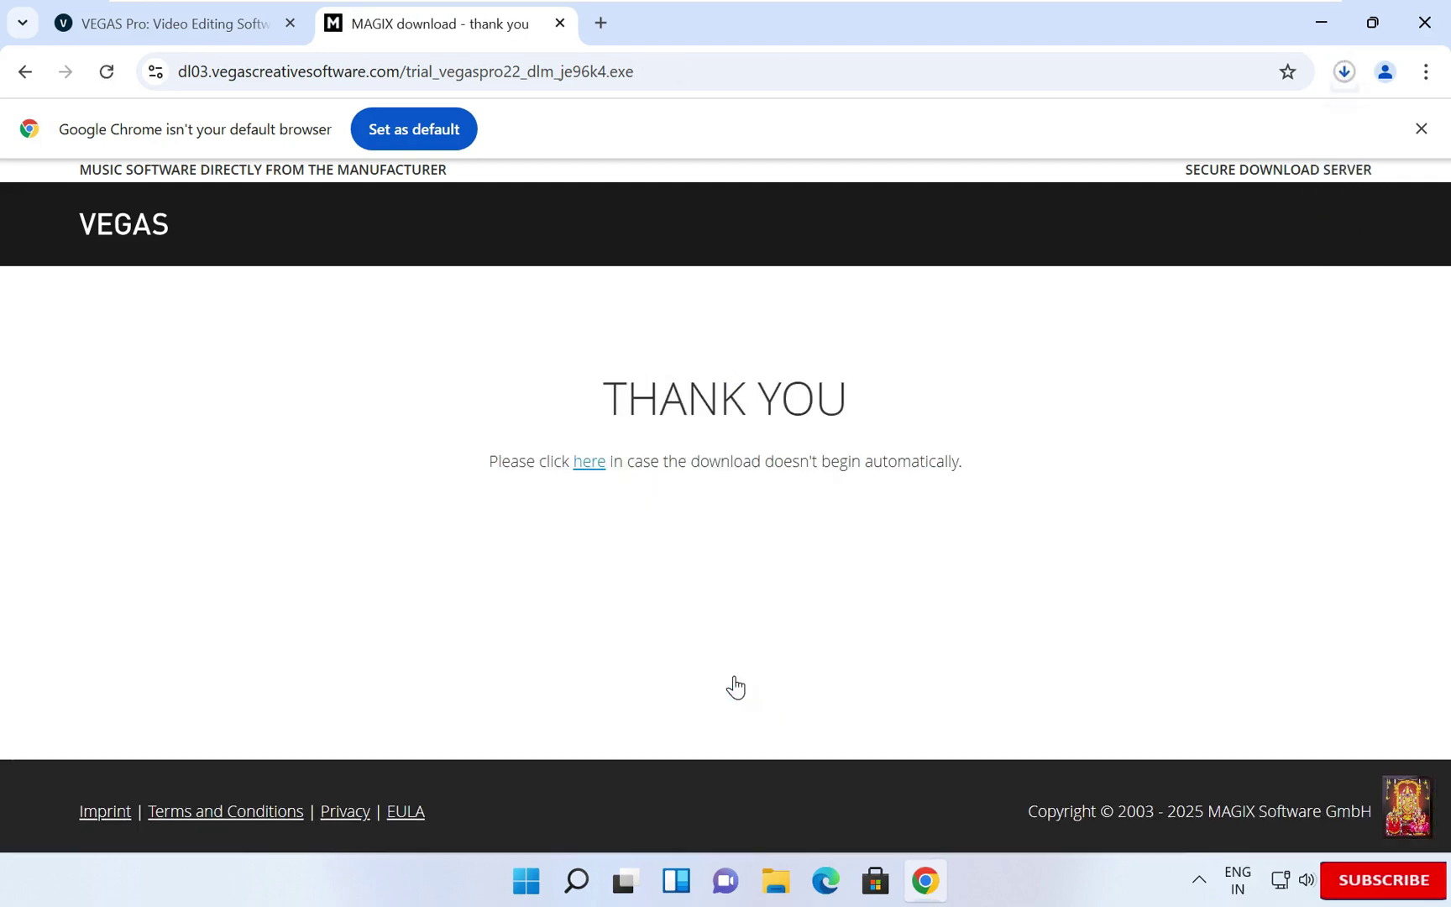
left_click(1342, 74)
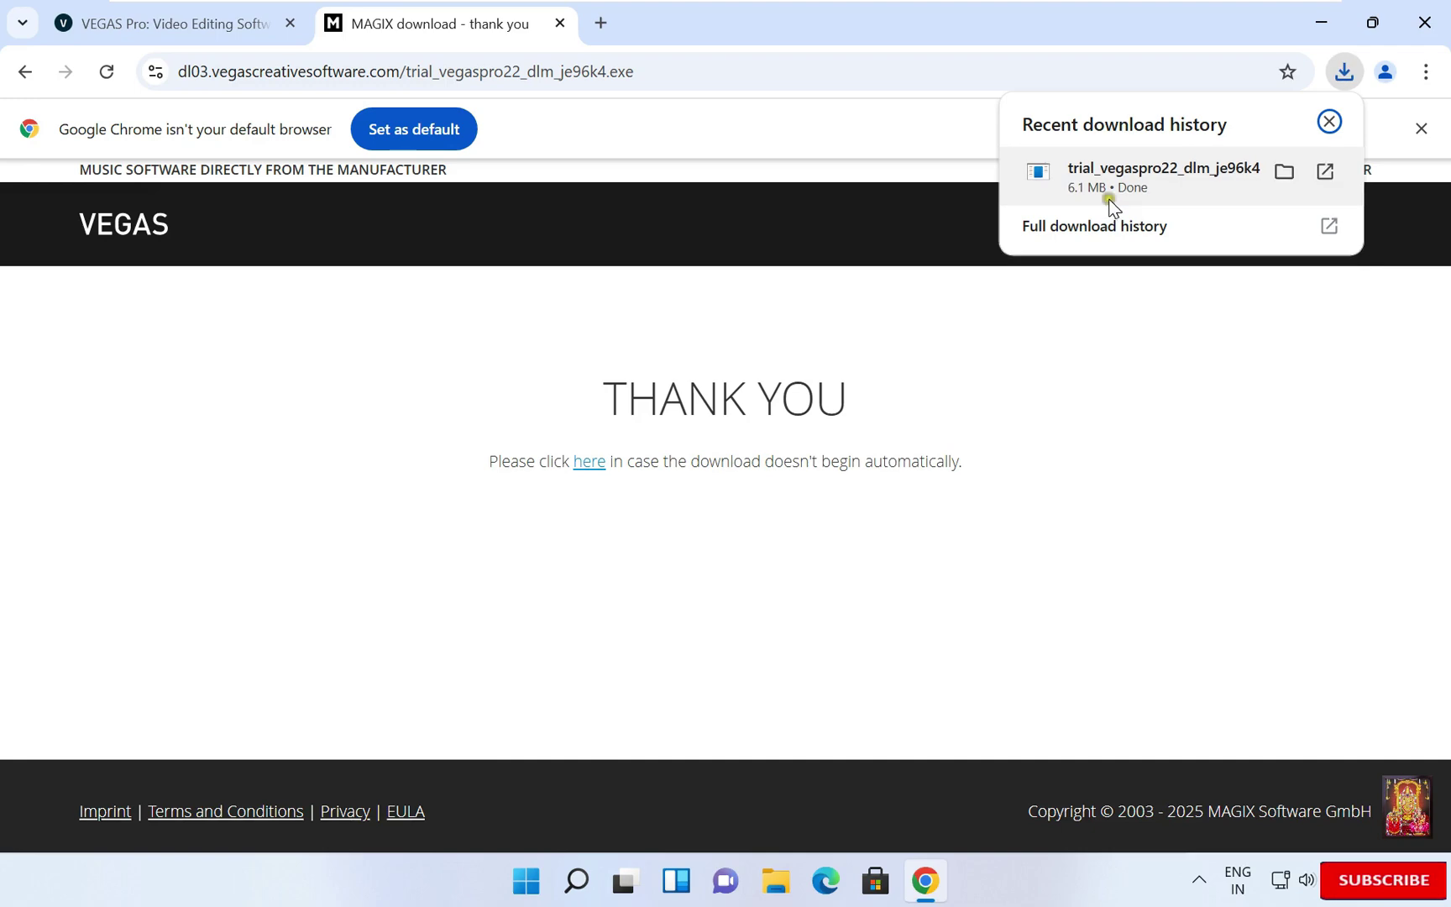
- Close Chrome and run trial_vegaspro22_dlm_je96k4 from This PC's Downloads folder, allowing it to make changes
left_click(1423, 23)
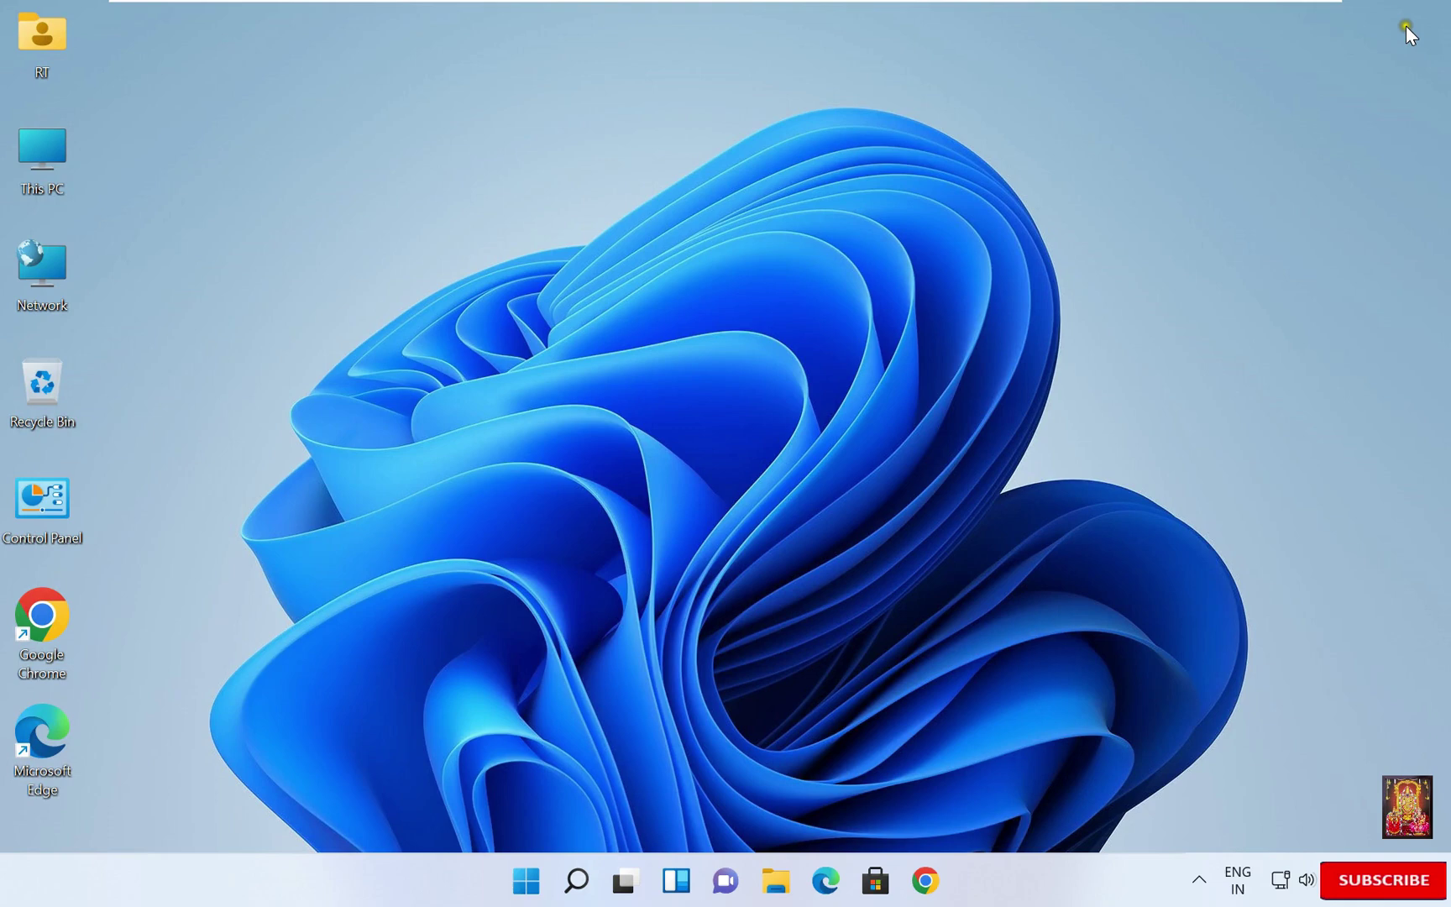
double_click(42, 154)
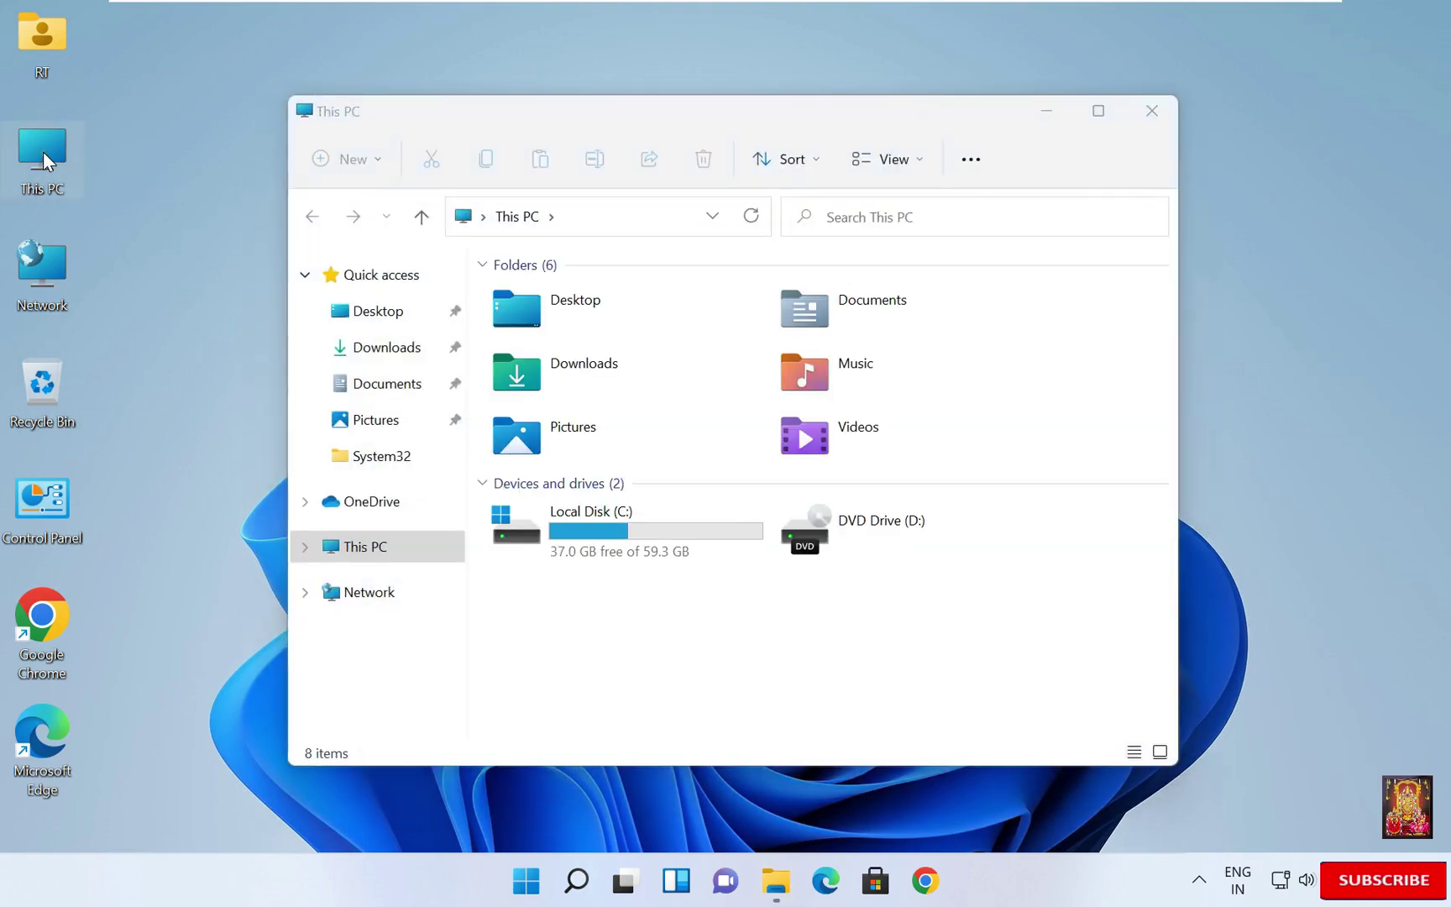
left_click(374, 357)
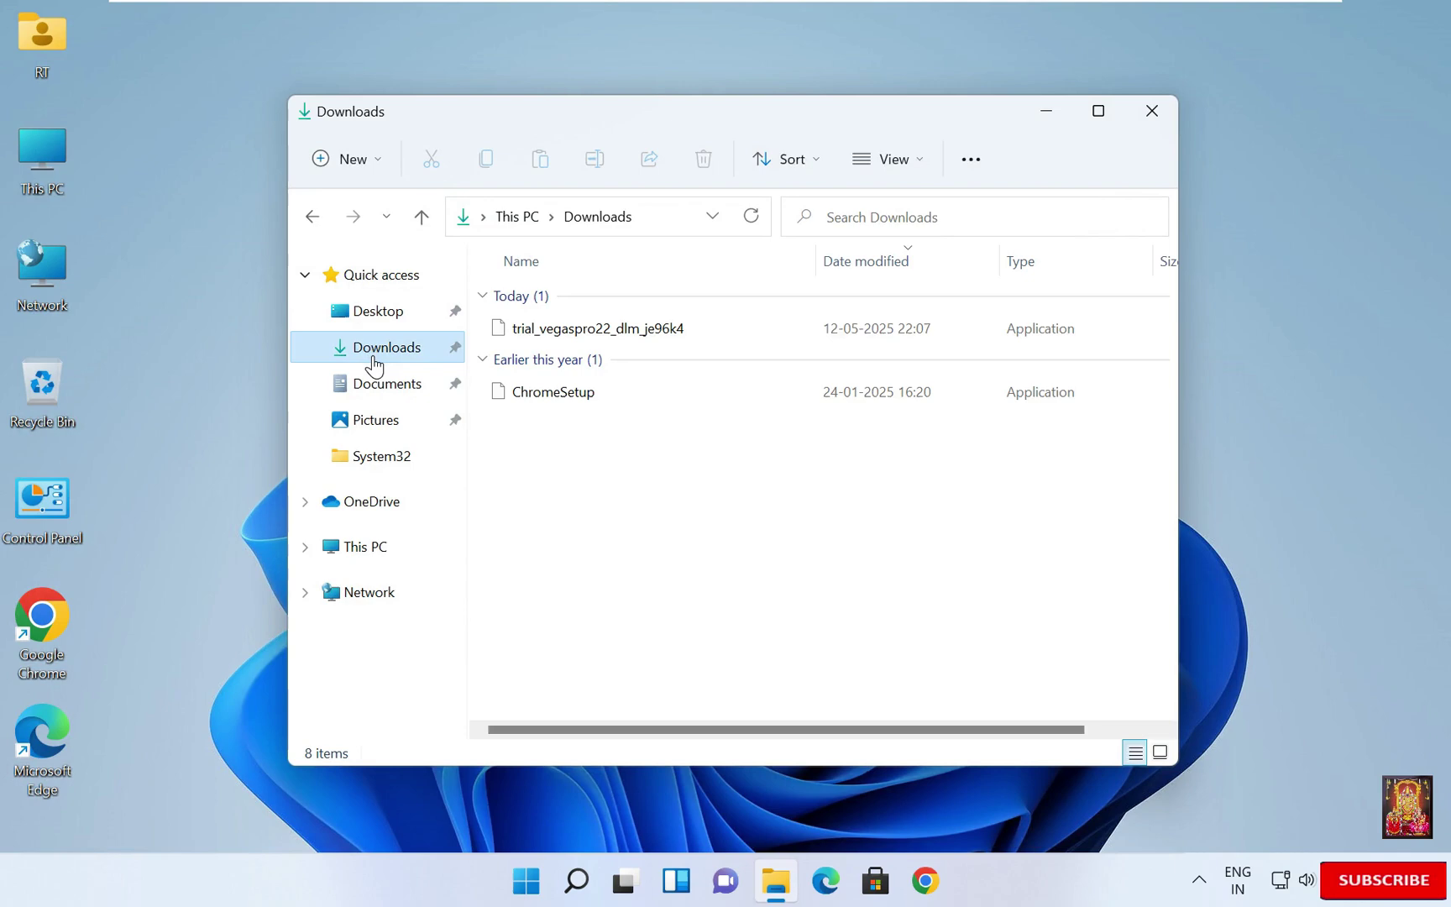
mouse_move(605, 338)
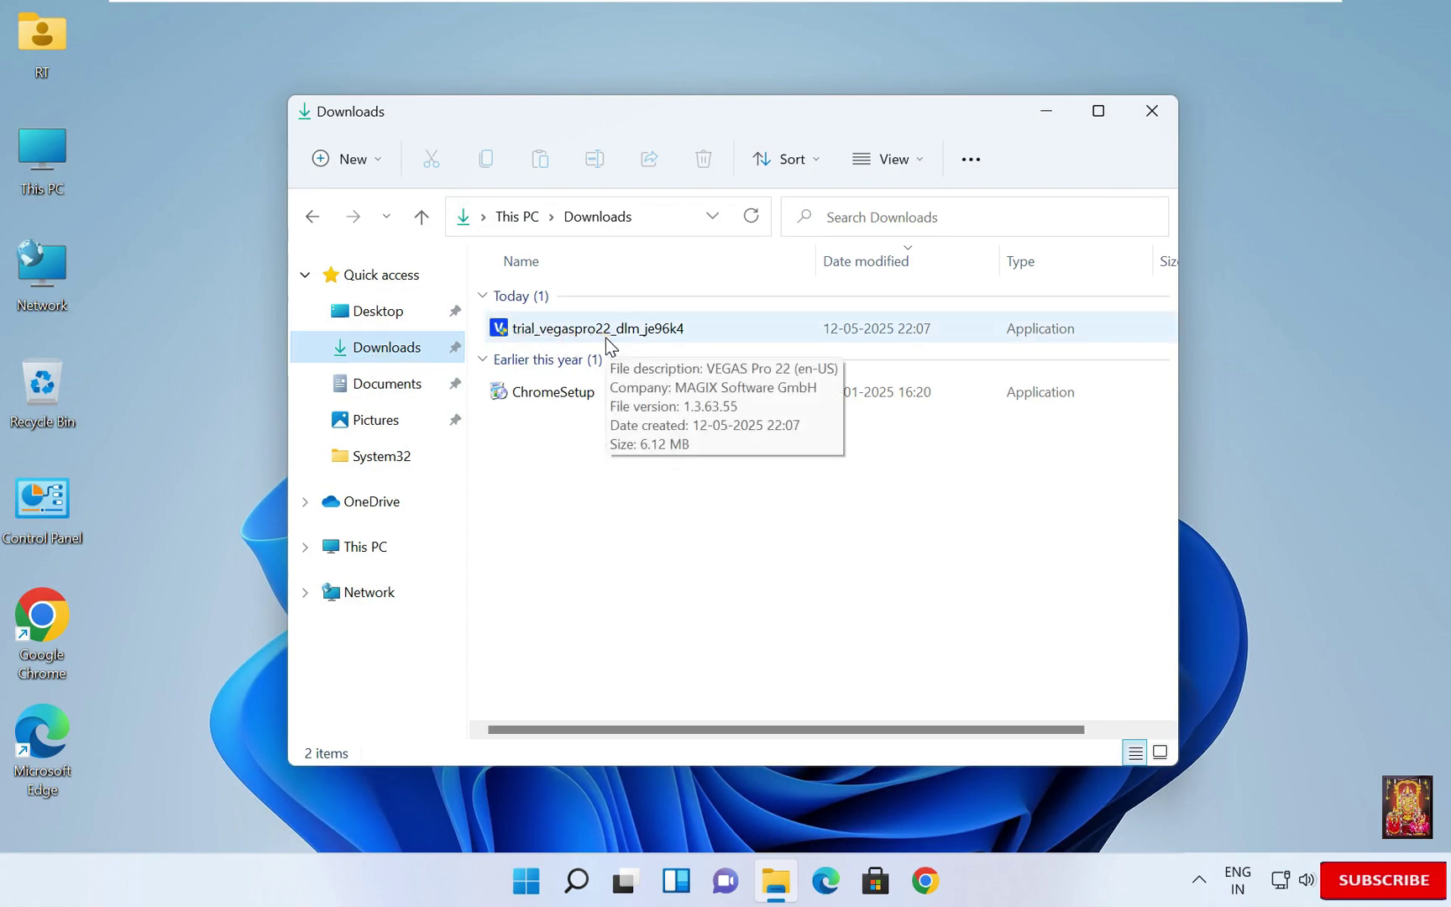
right_click(625, 332)
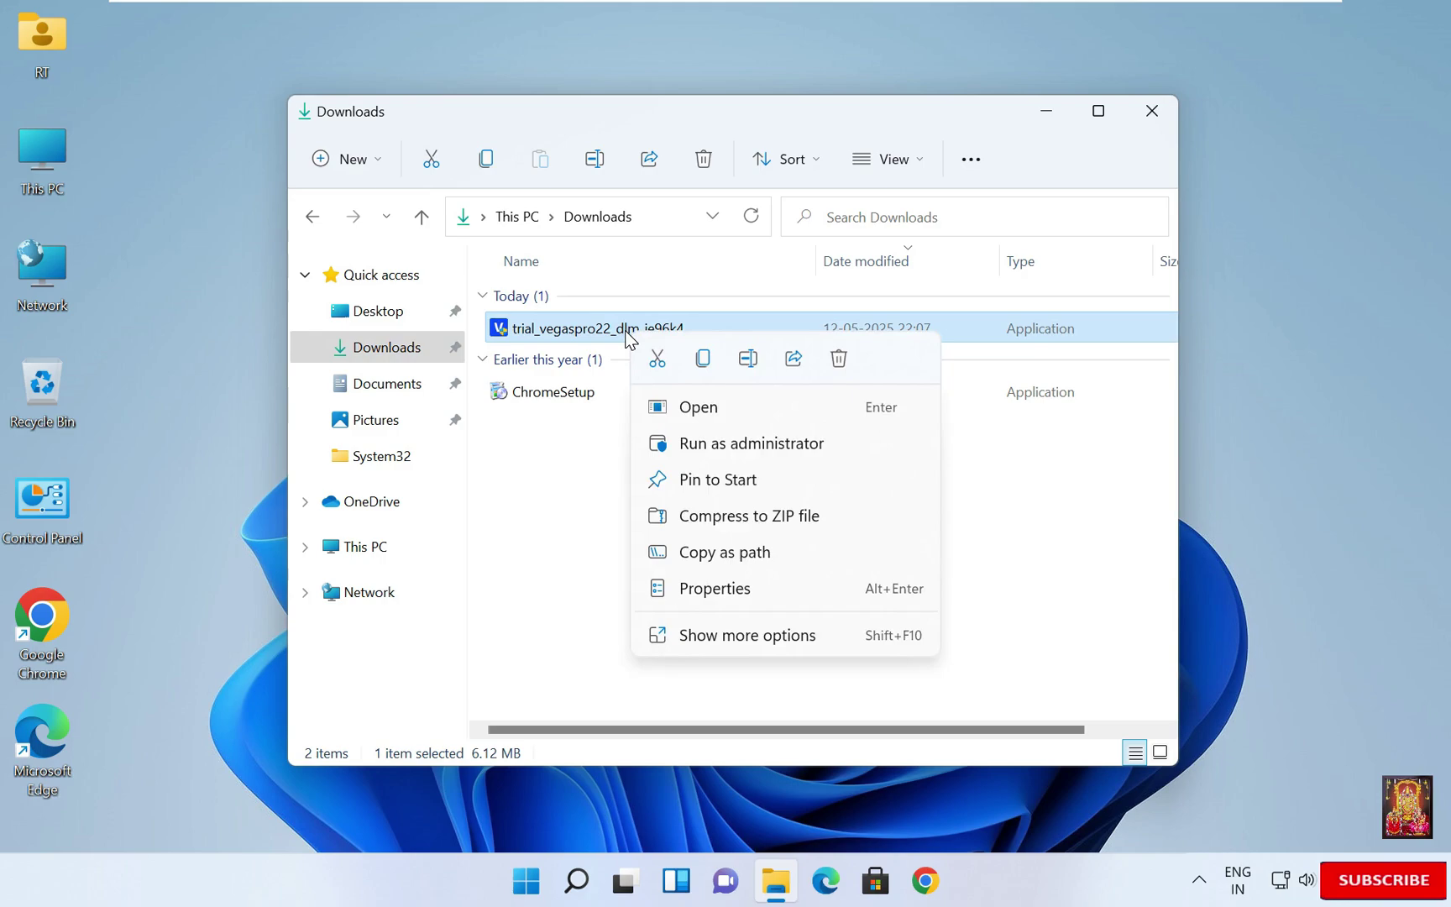
left_click(694, 413)
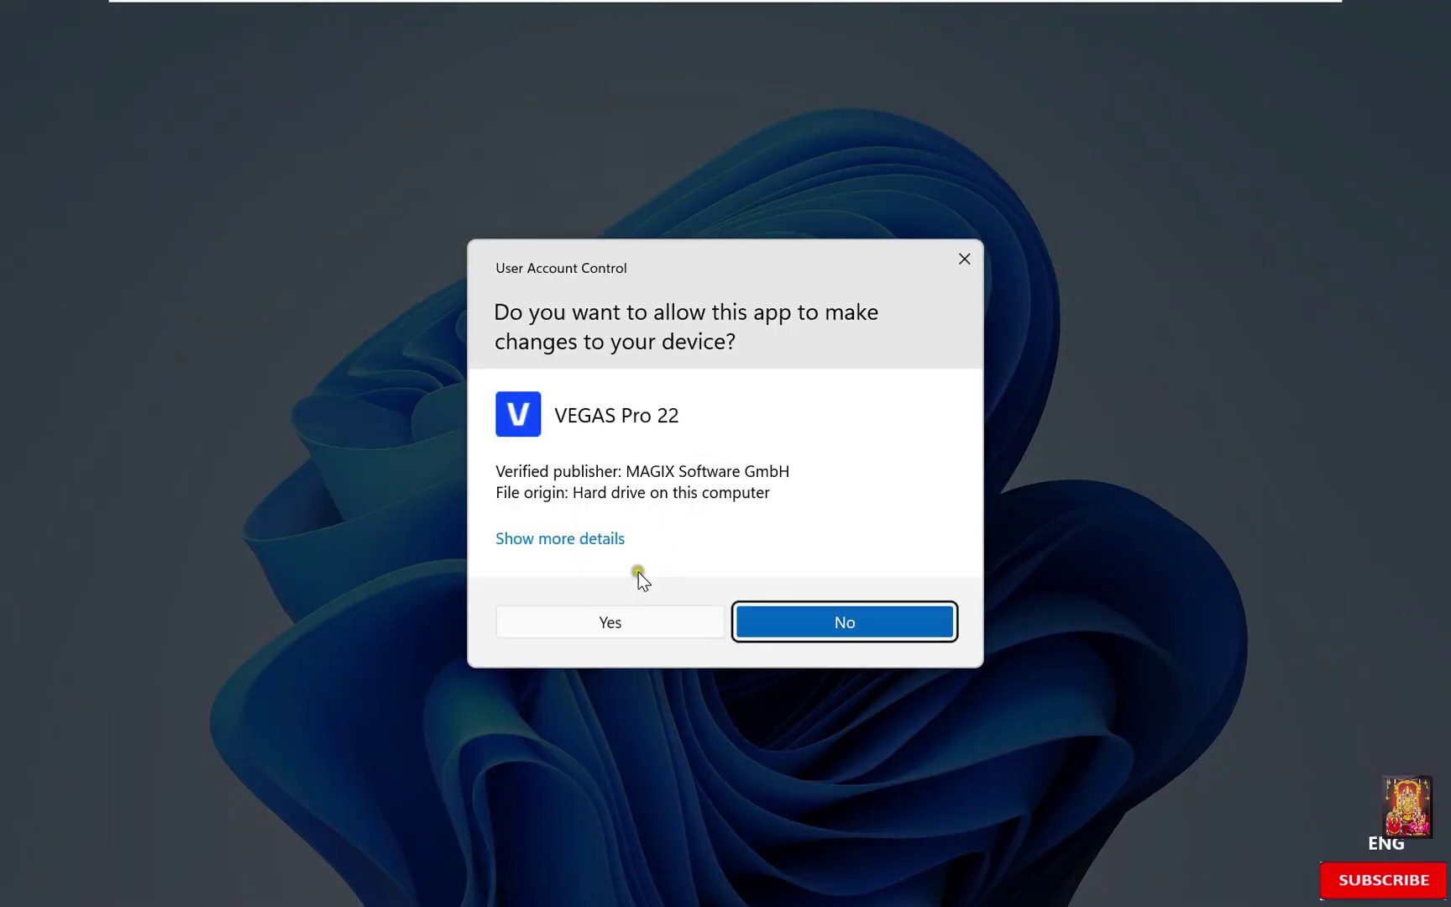
left_click(606, 619)
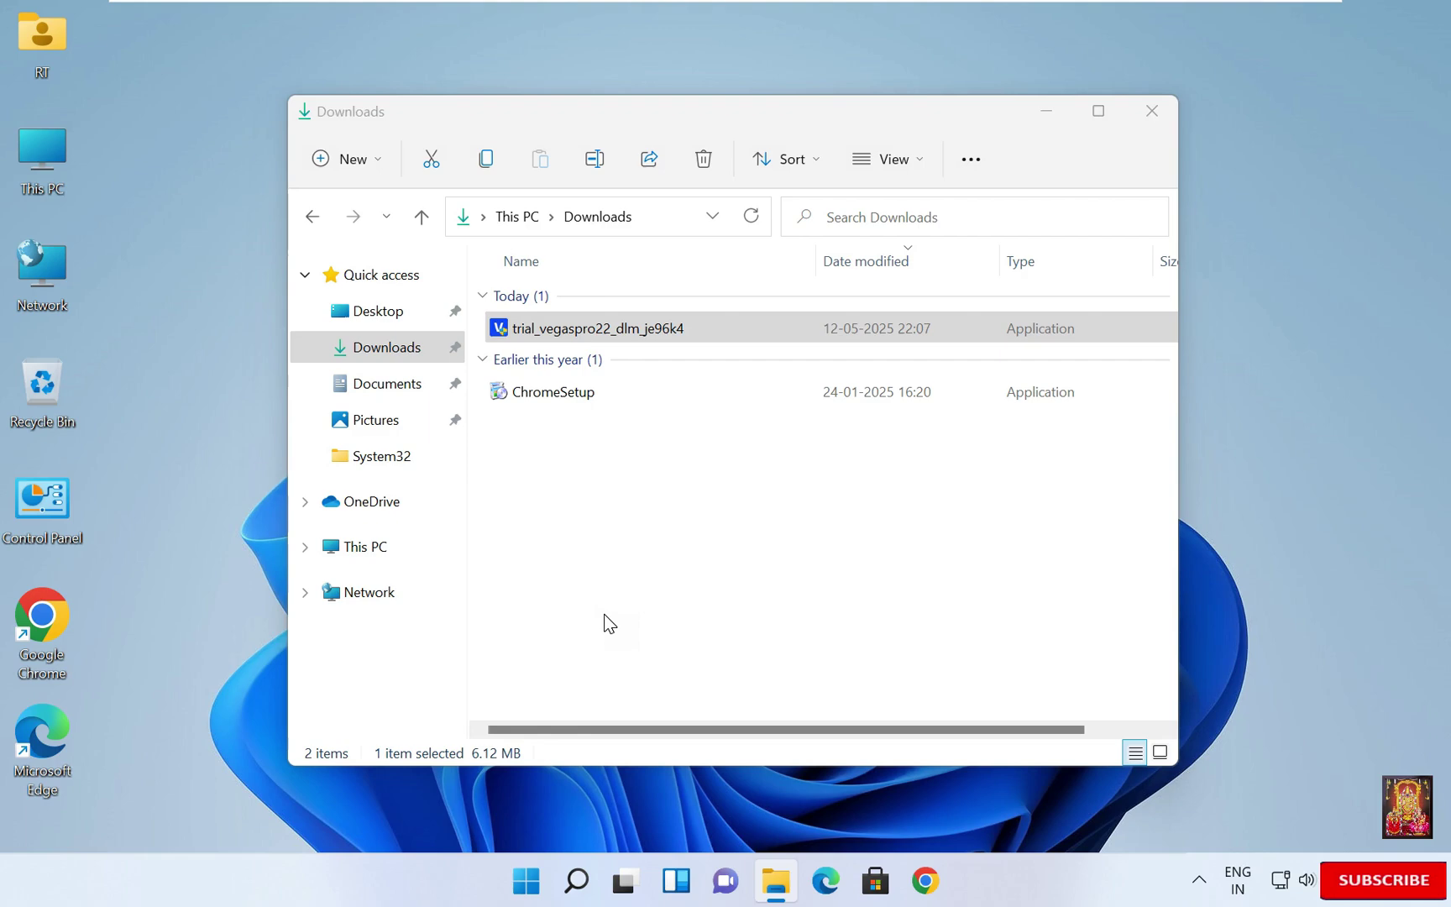
- Close the Downloads window and install both VEGAS Pro 22 and VEGAS Deep Learning Models
left_click(1152, 107)
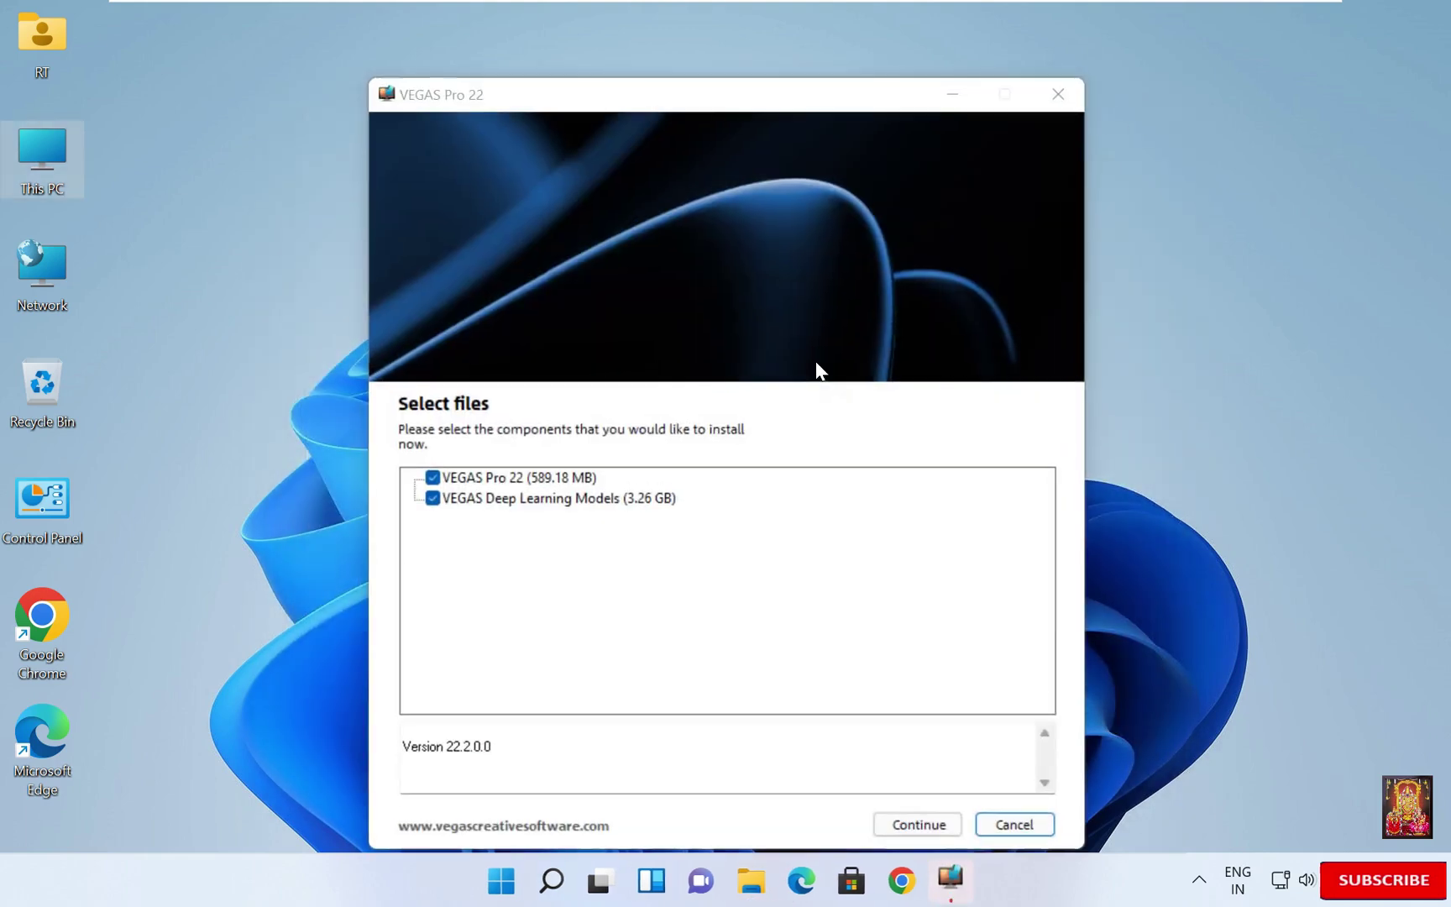
left_click(915, 826)
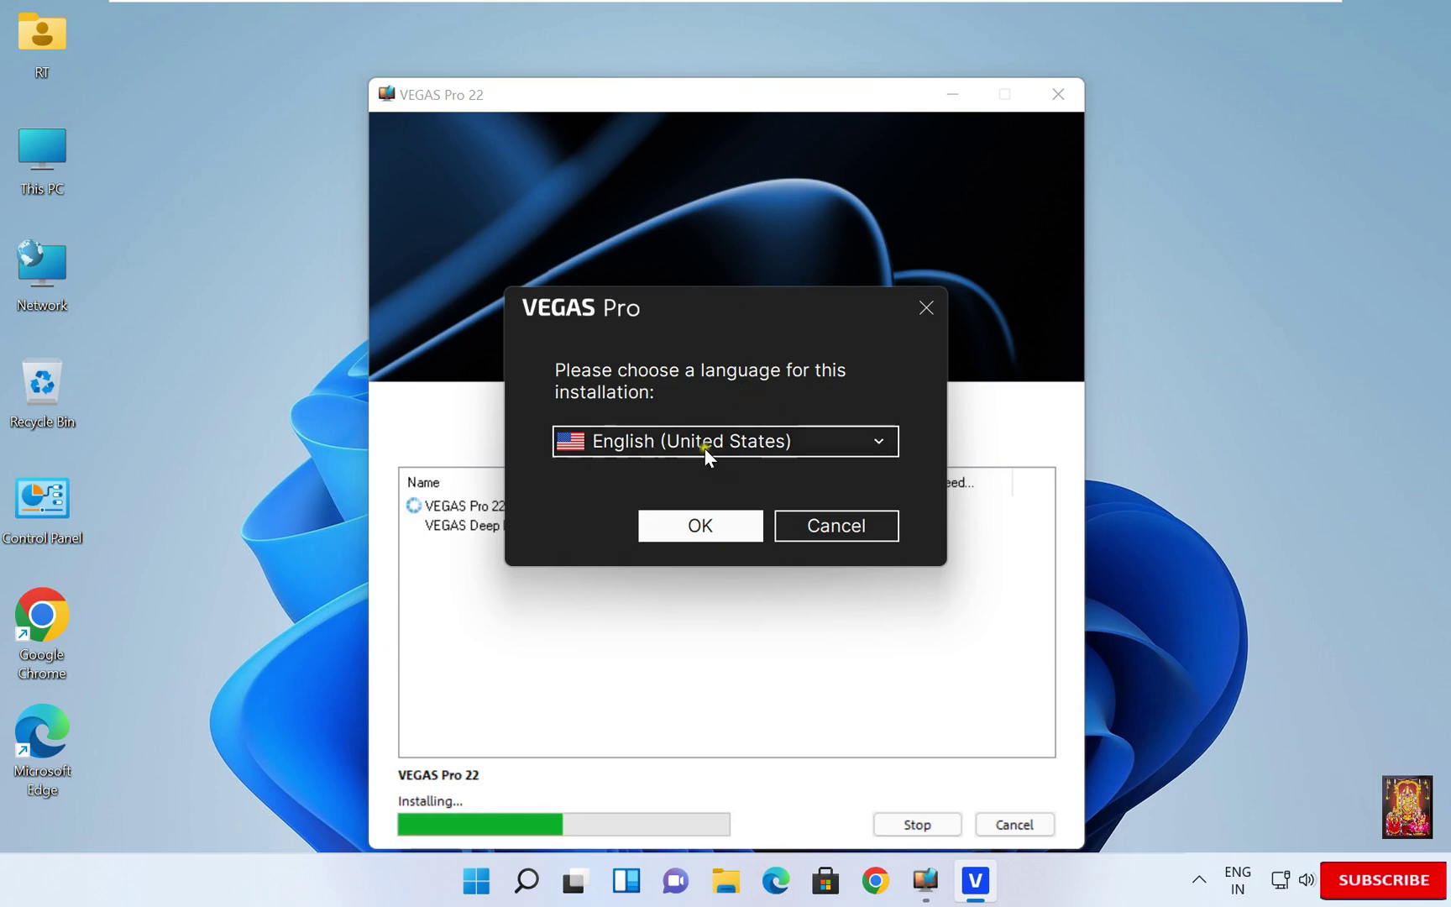
- Keep English (United States), agree to the license terms and install VEGAS Pro 22
left_click(699, 526)
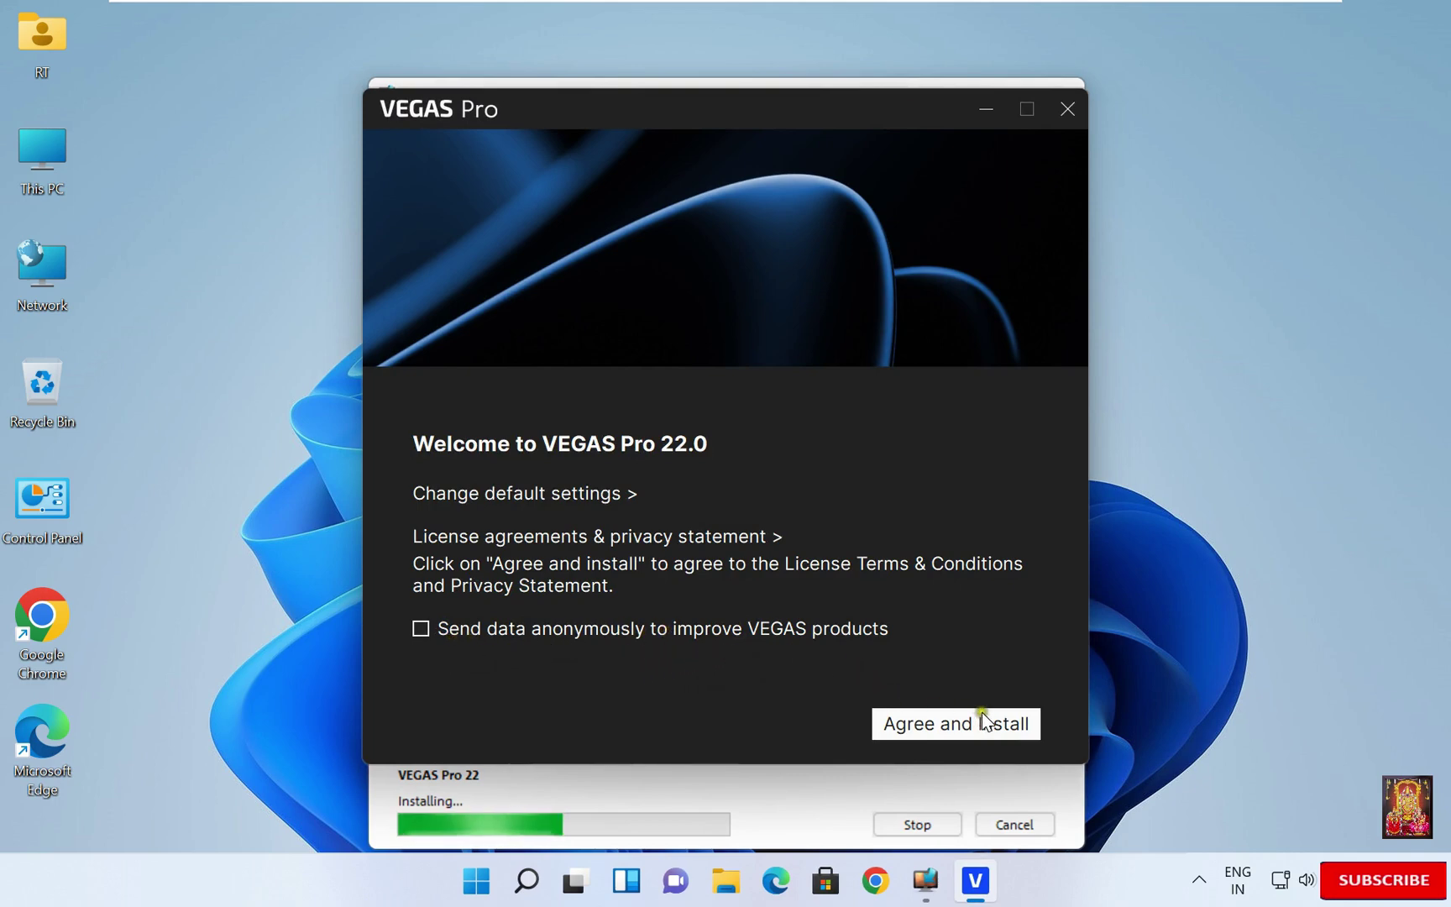
left_click(910, 721)
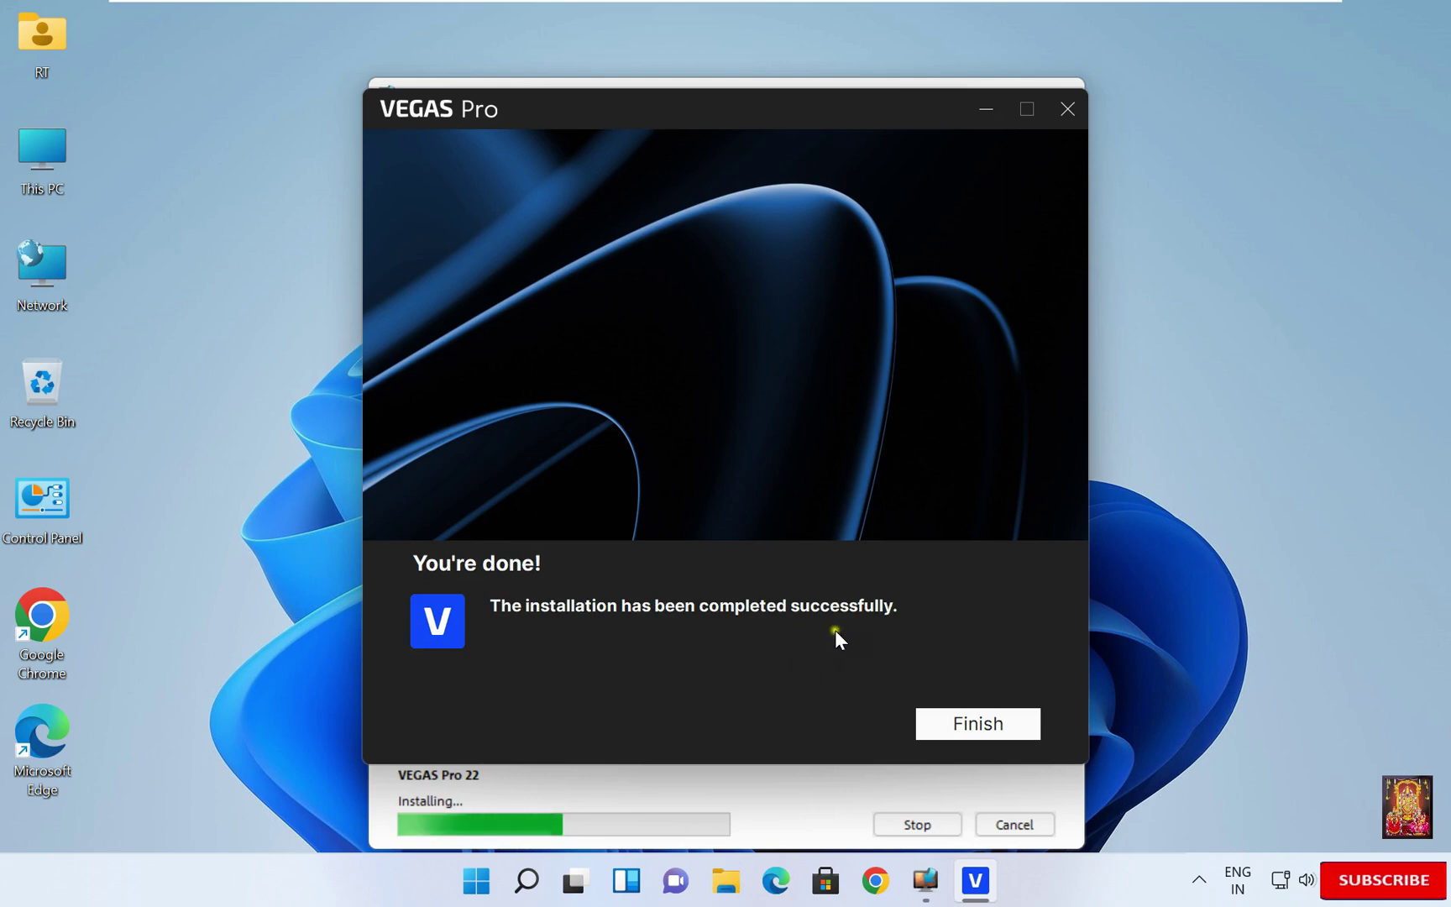
- Finish the VEGAS Pro 22 setup so the Deep Learning Models installation begins
left_click(977, 722)
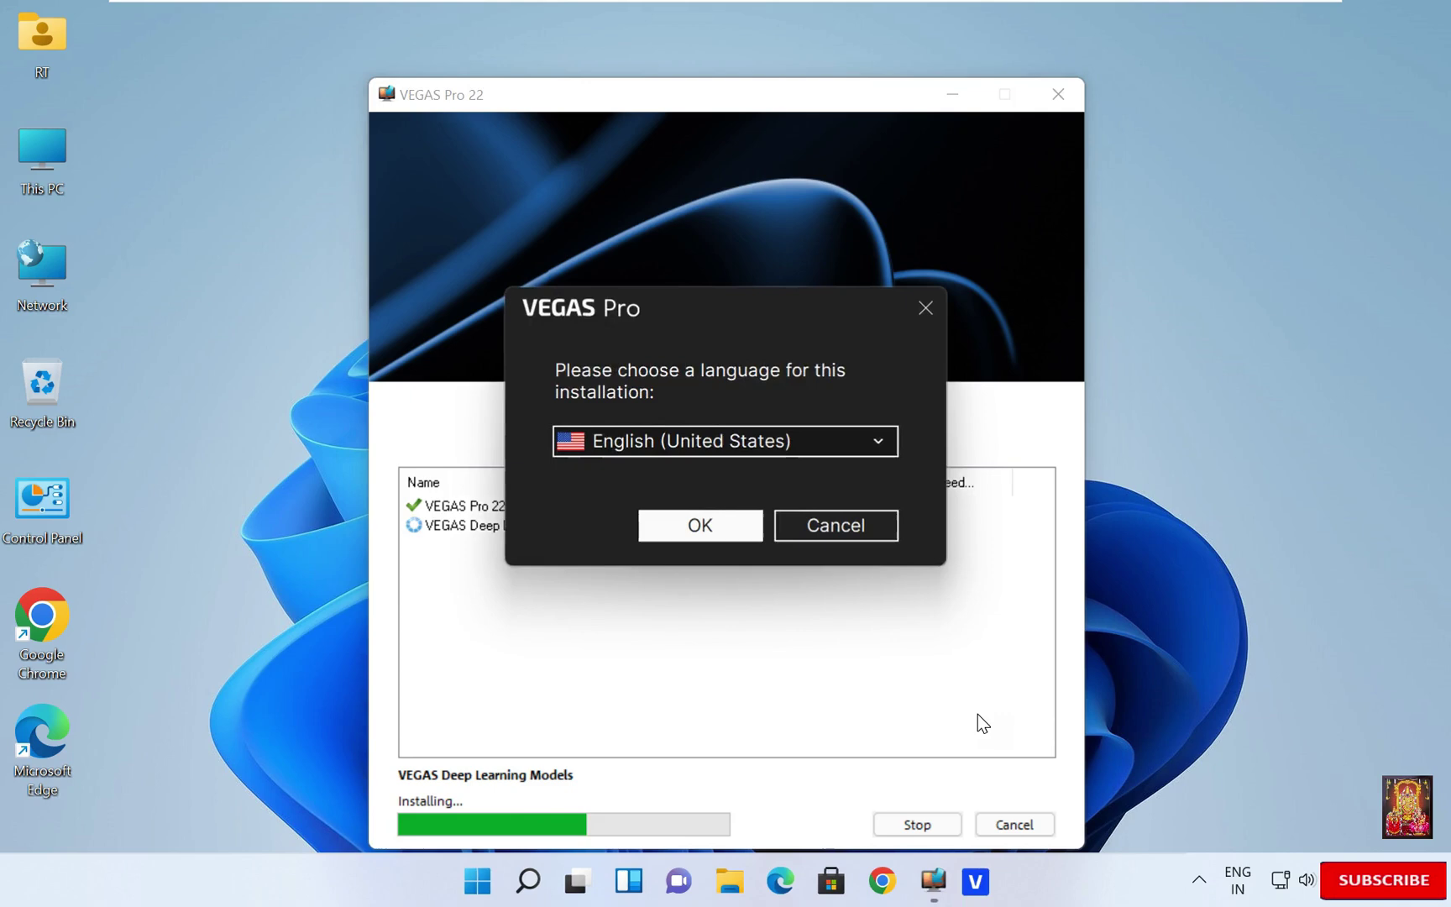
left_click(962, 707)
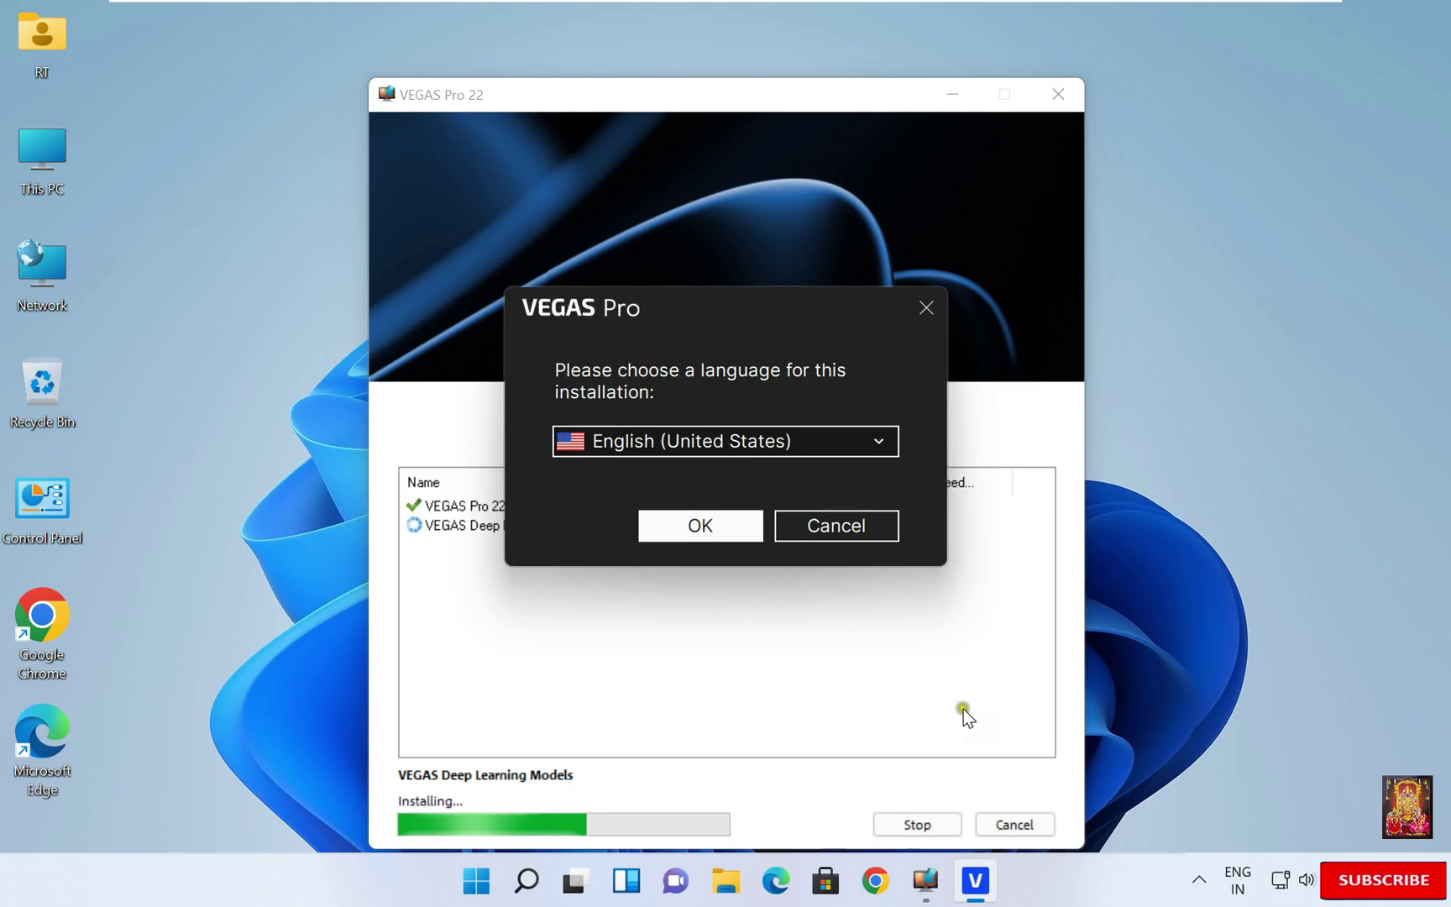
- Keep English (United States), agree and install the Deep Learning Models, then finish
left_click(677, 523)
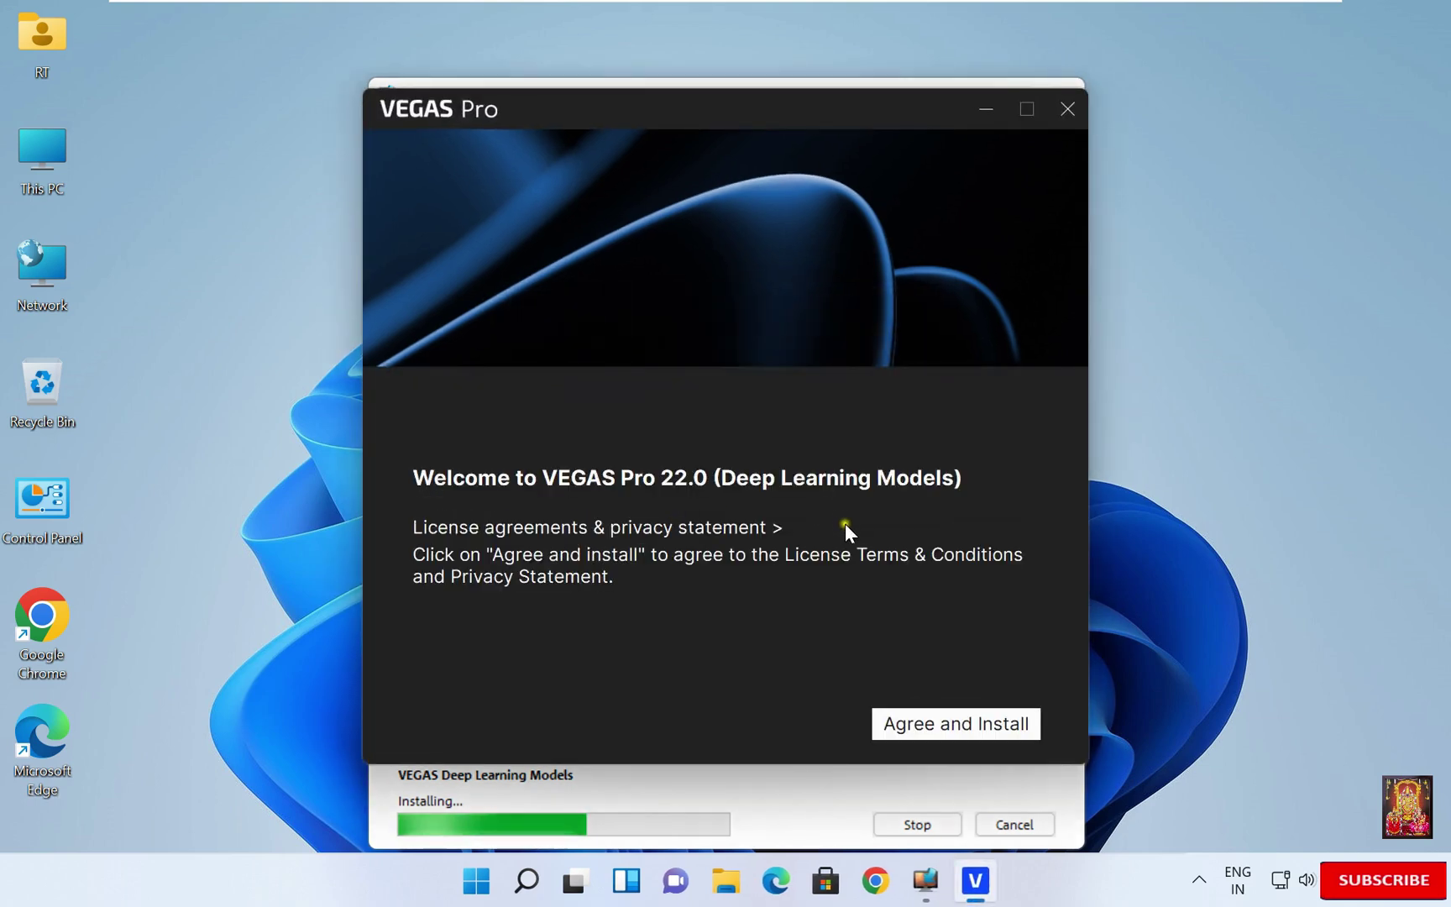
left_click(934, 727)
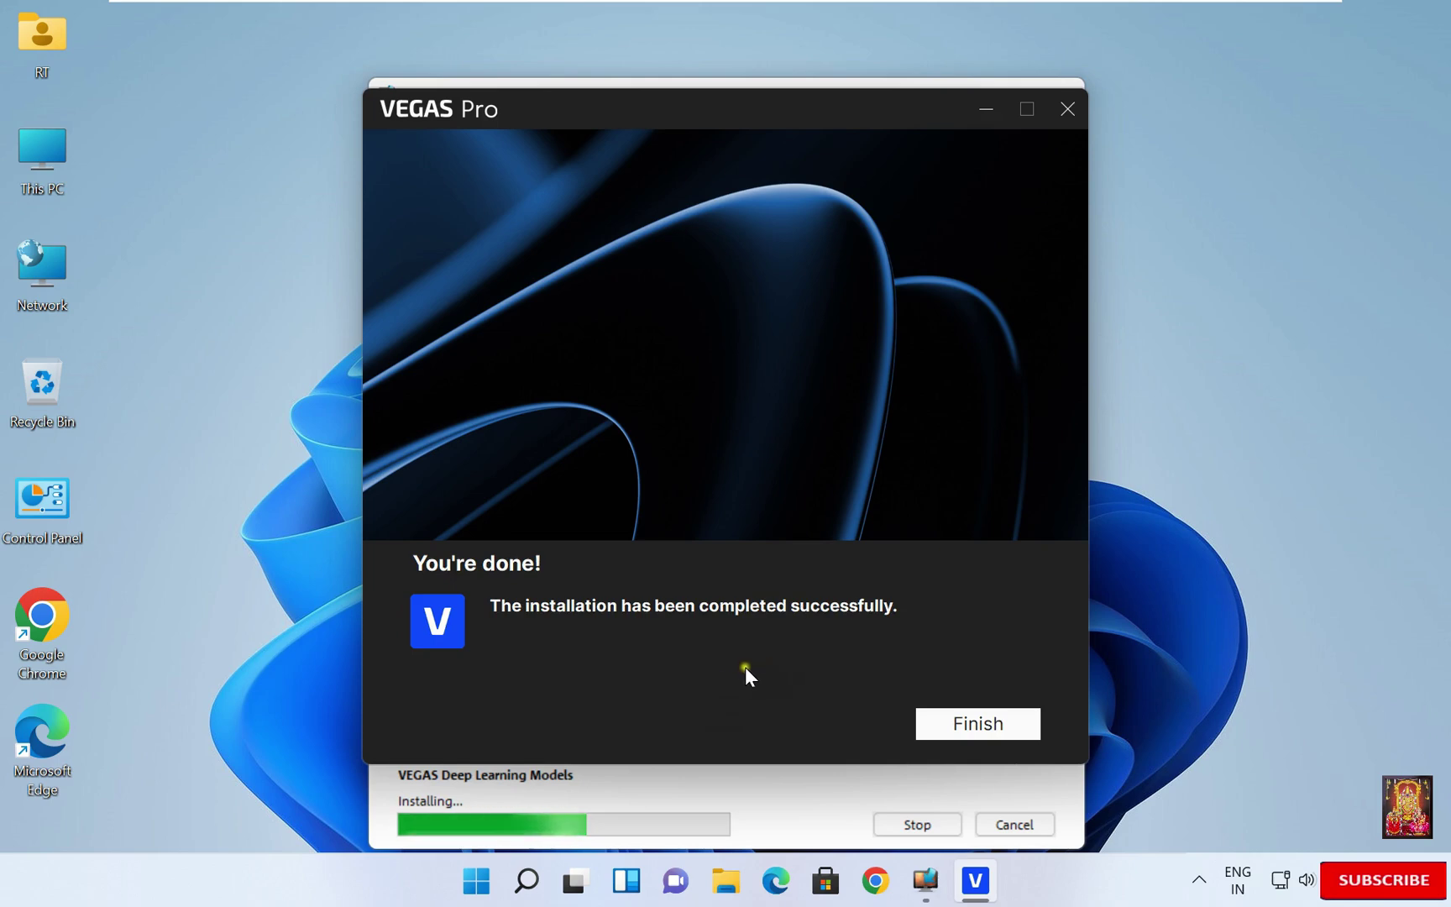
left_click(978, 723)
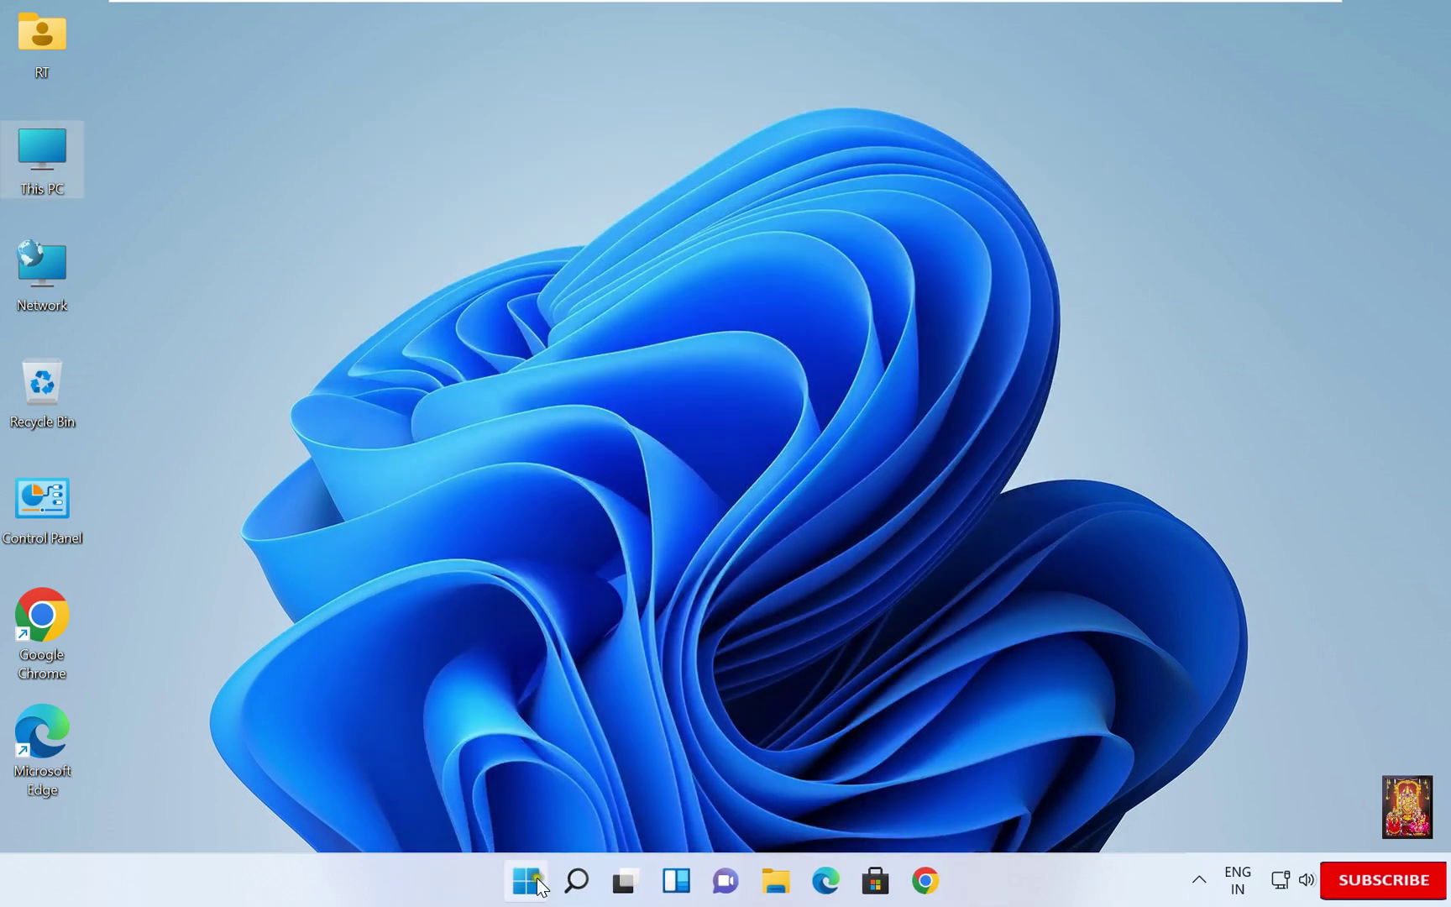
- Search the Start menu for 'vage' and launch VEGAS Pro 22.0
left_click(529, 879)
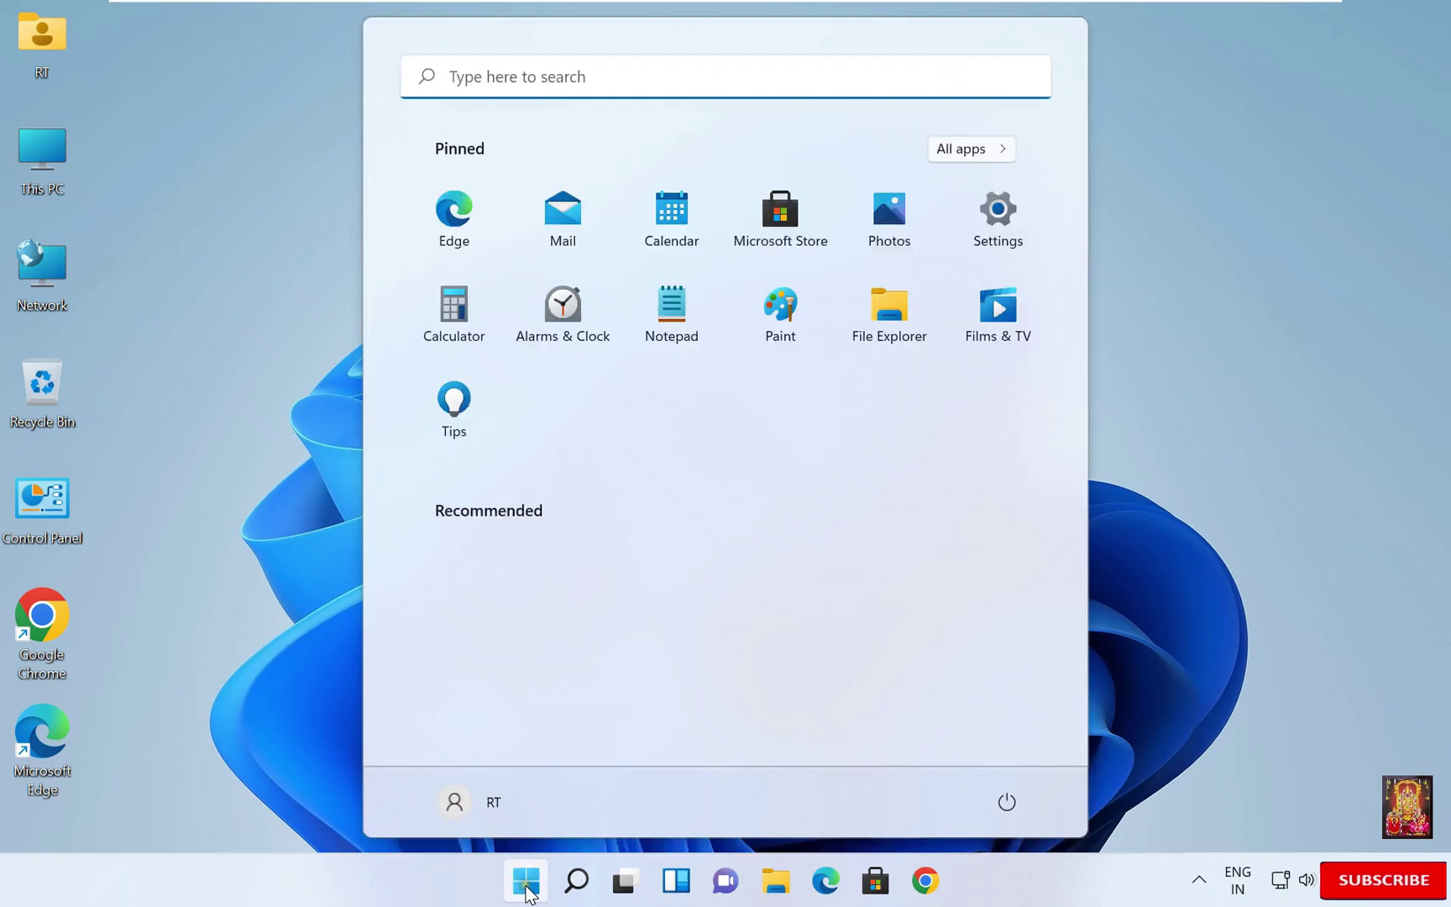
left_click(501, 75)
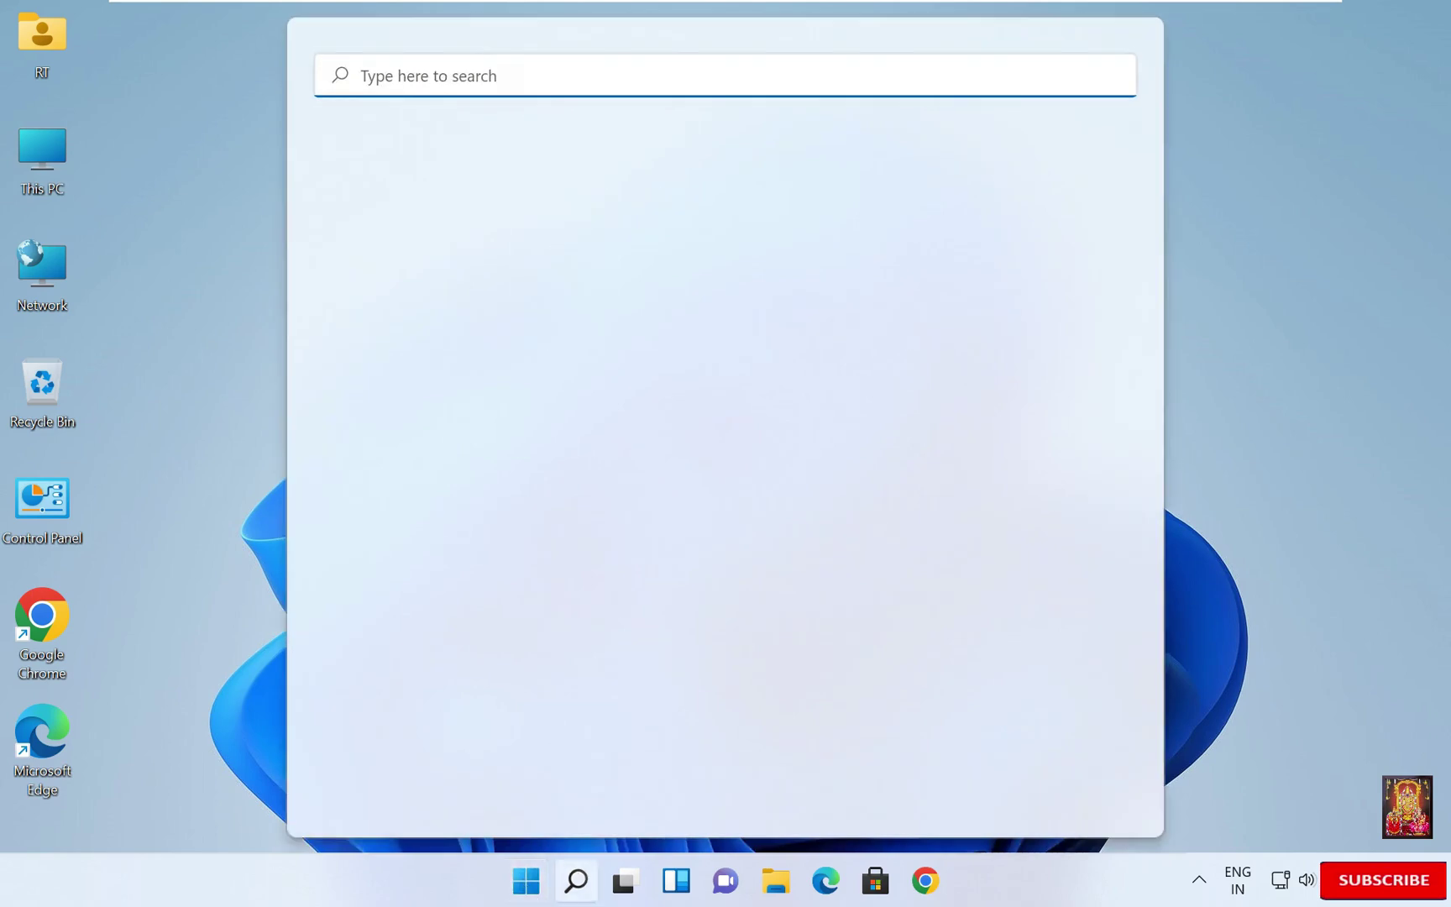
type("va")
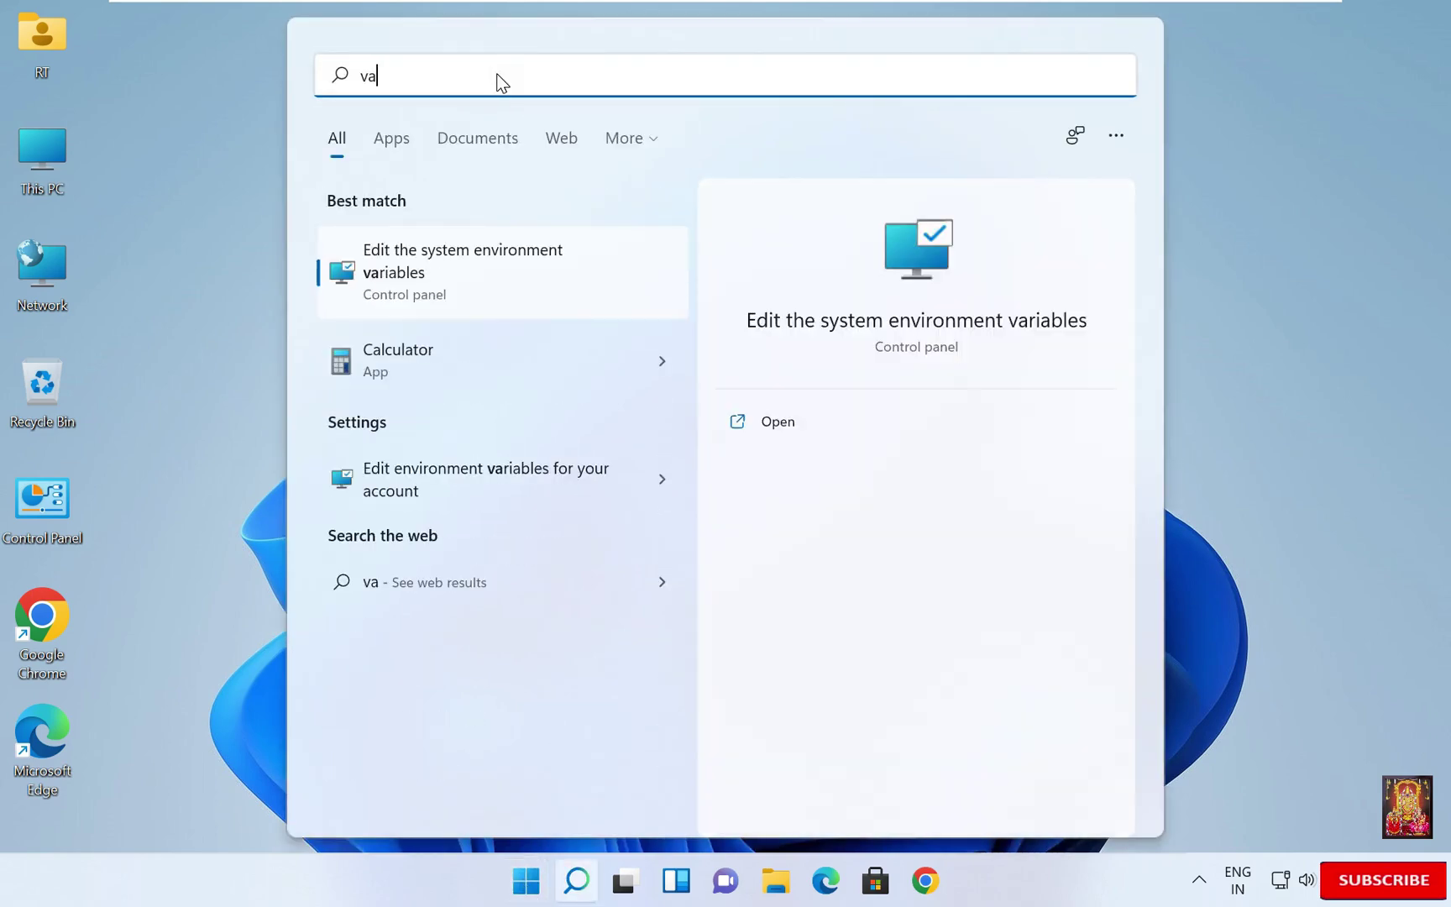
type("ge")
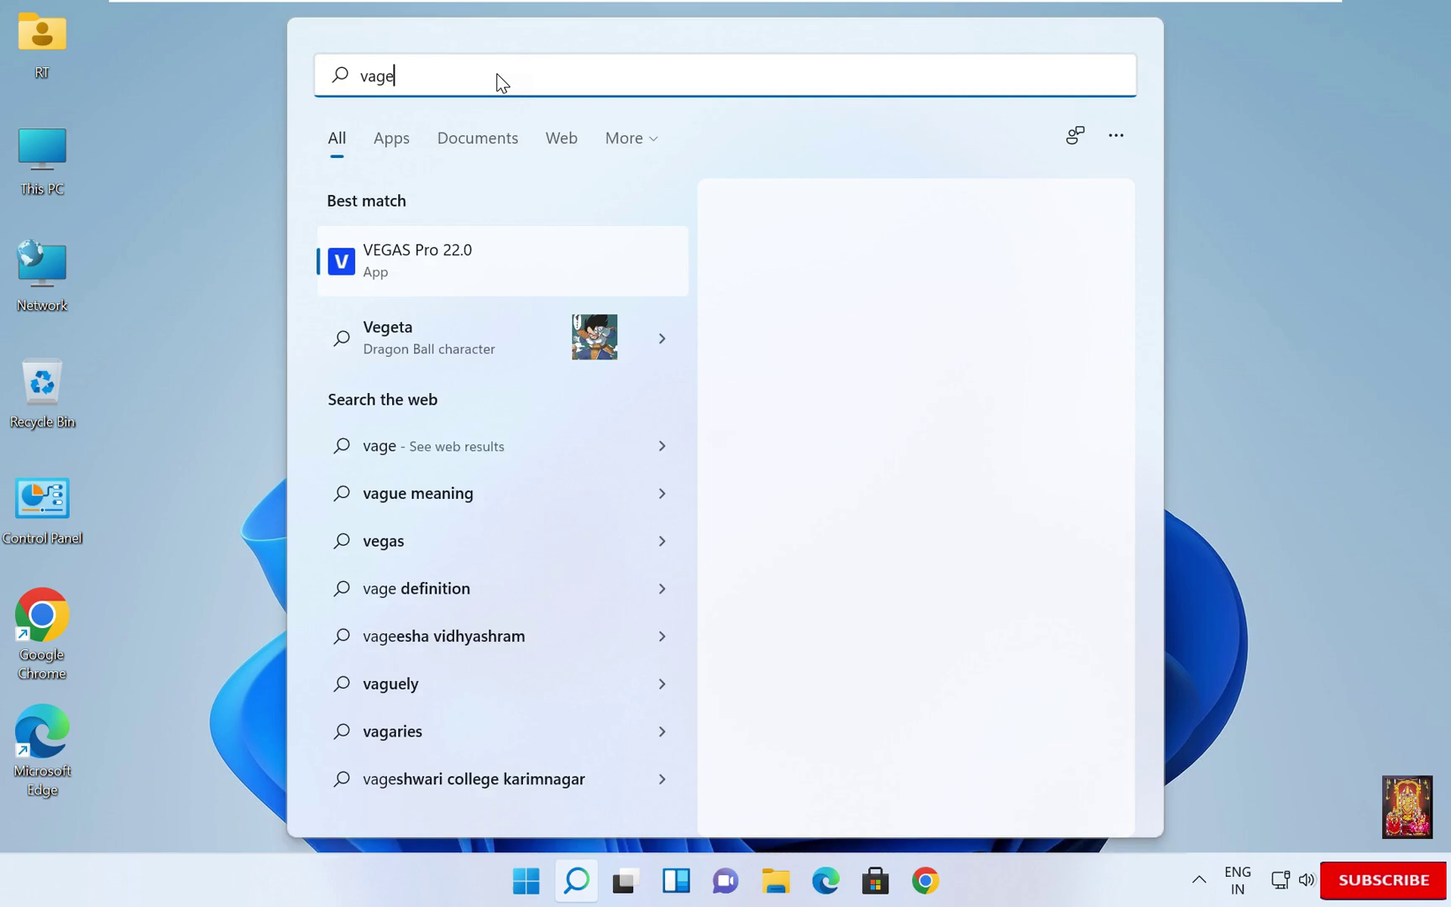
left_click(417, 256)
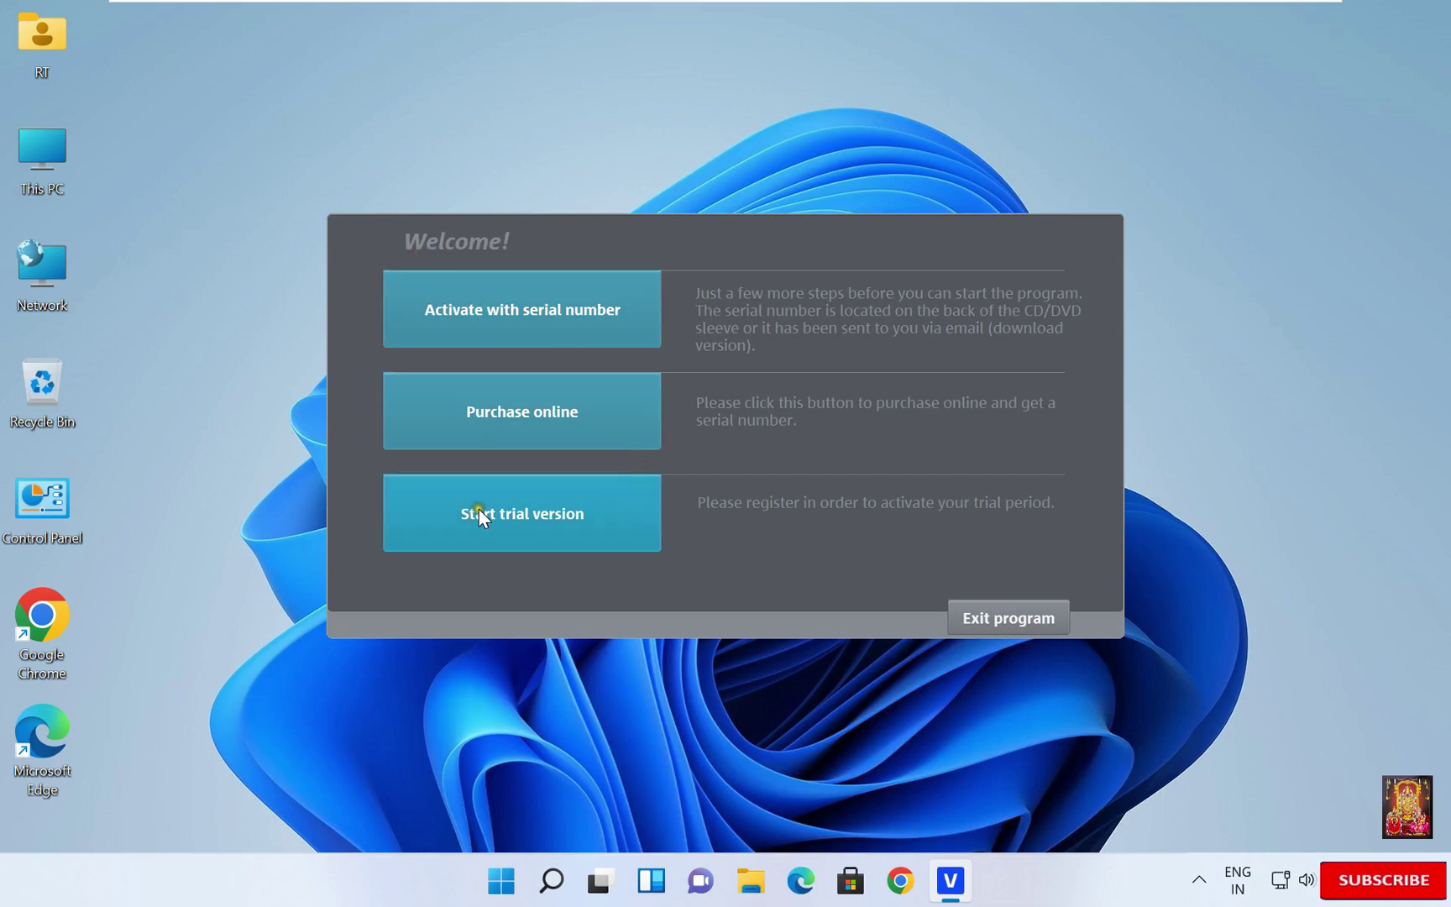
- Choose the trial version and continue to registration as a new user
left_click(537, 521)
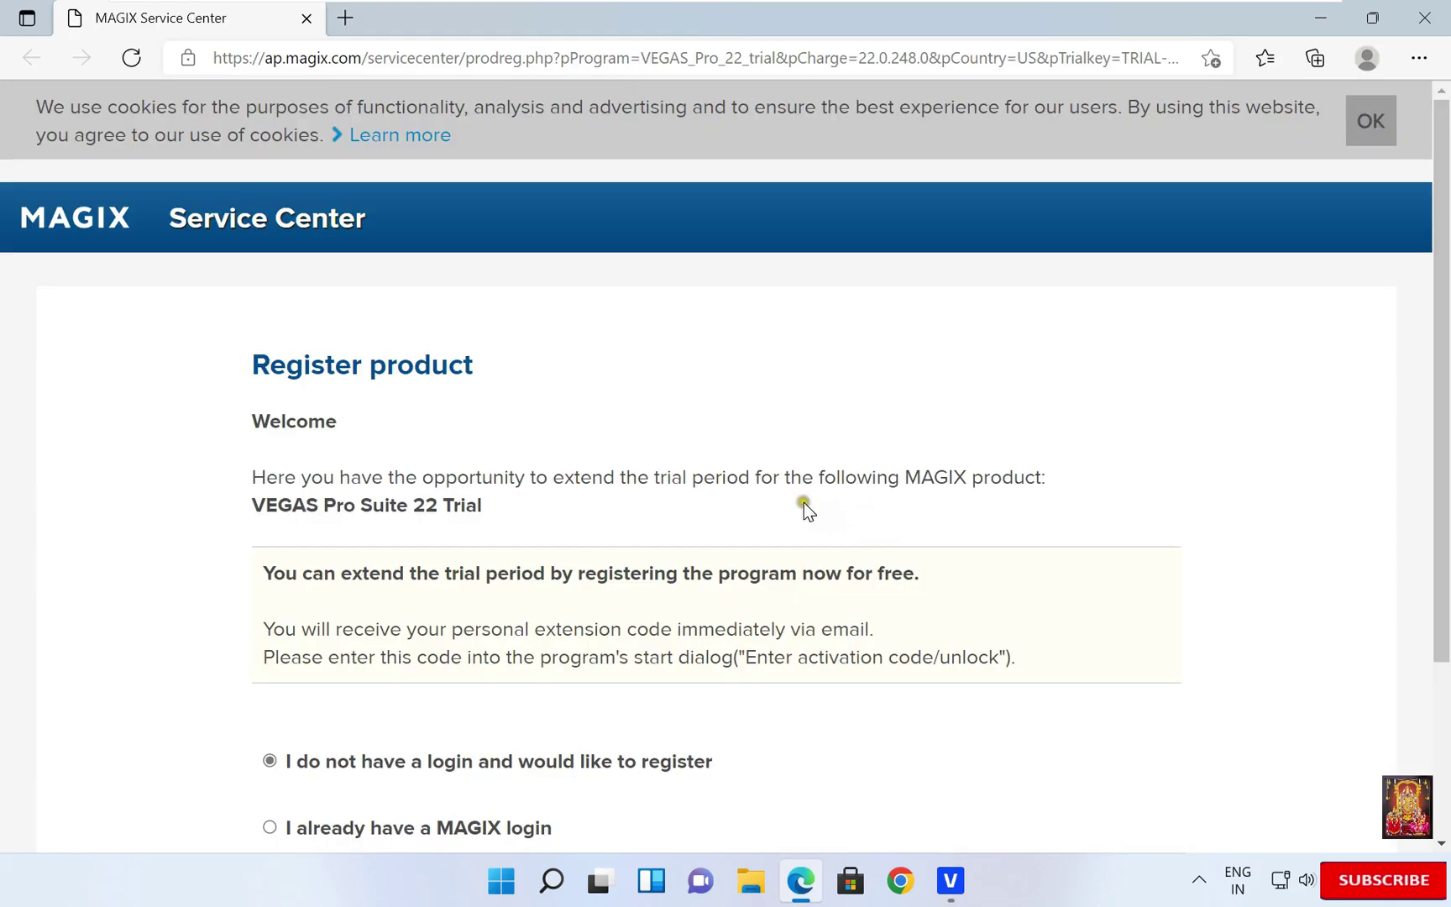
scroll(804, 502, "down", 3)
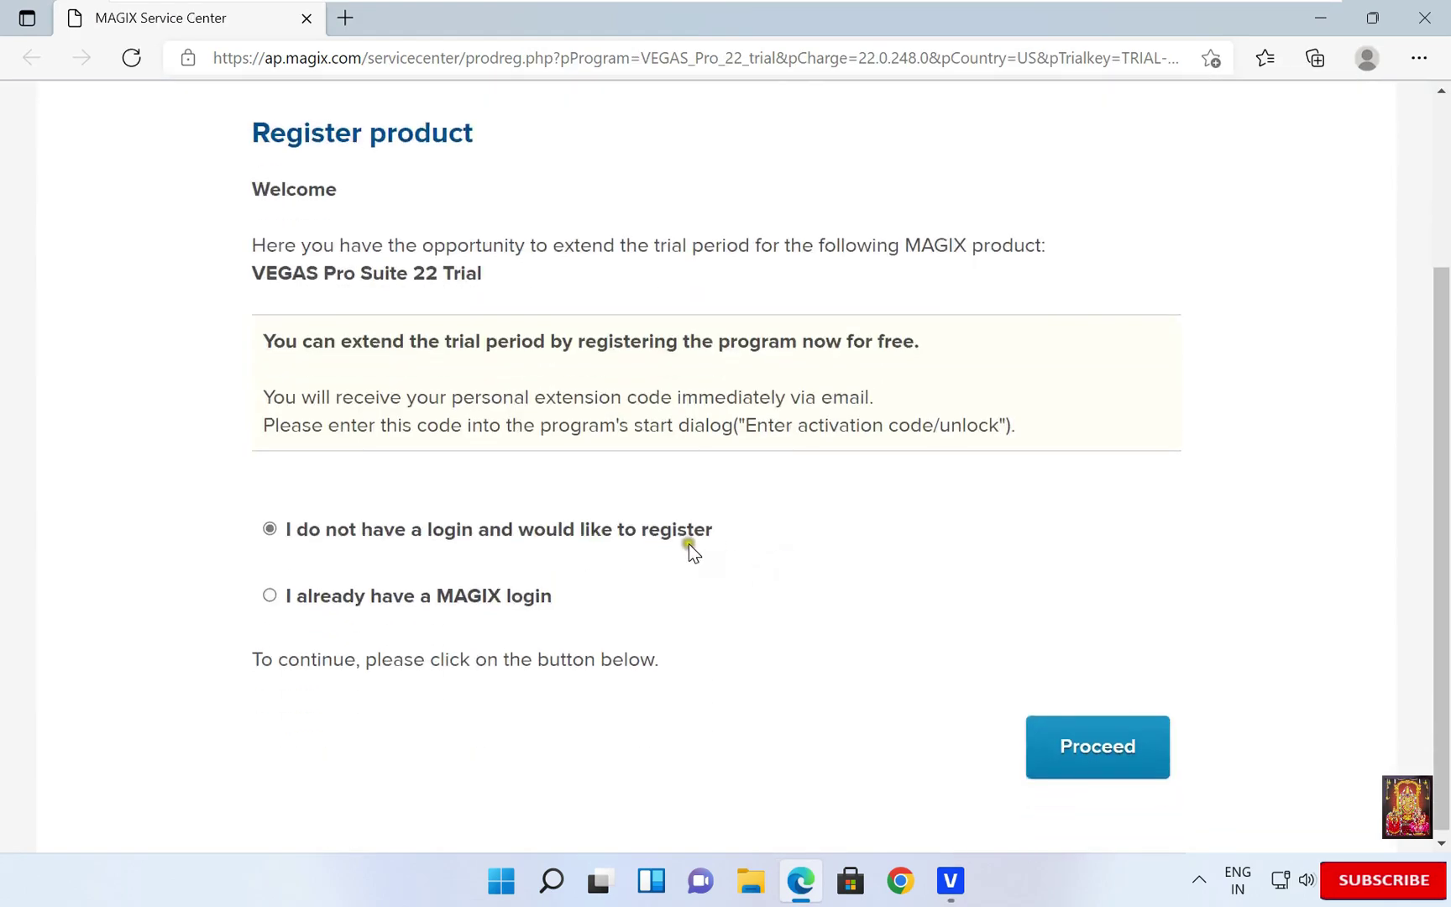
left_click(1076, 770)
- Fill in first and last name, e-mail and password with confirmation, then complete the registration
left_click(496, 460)
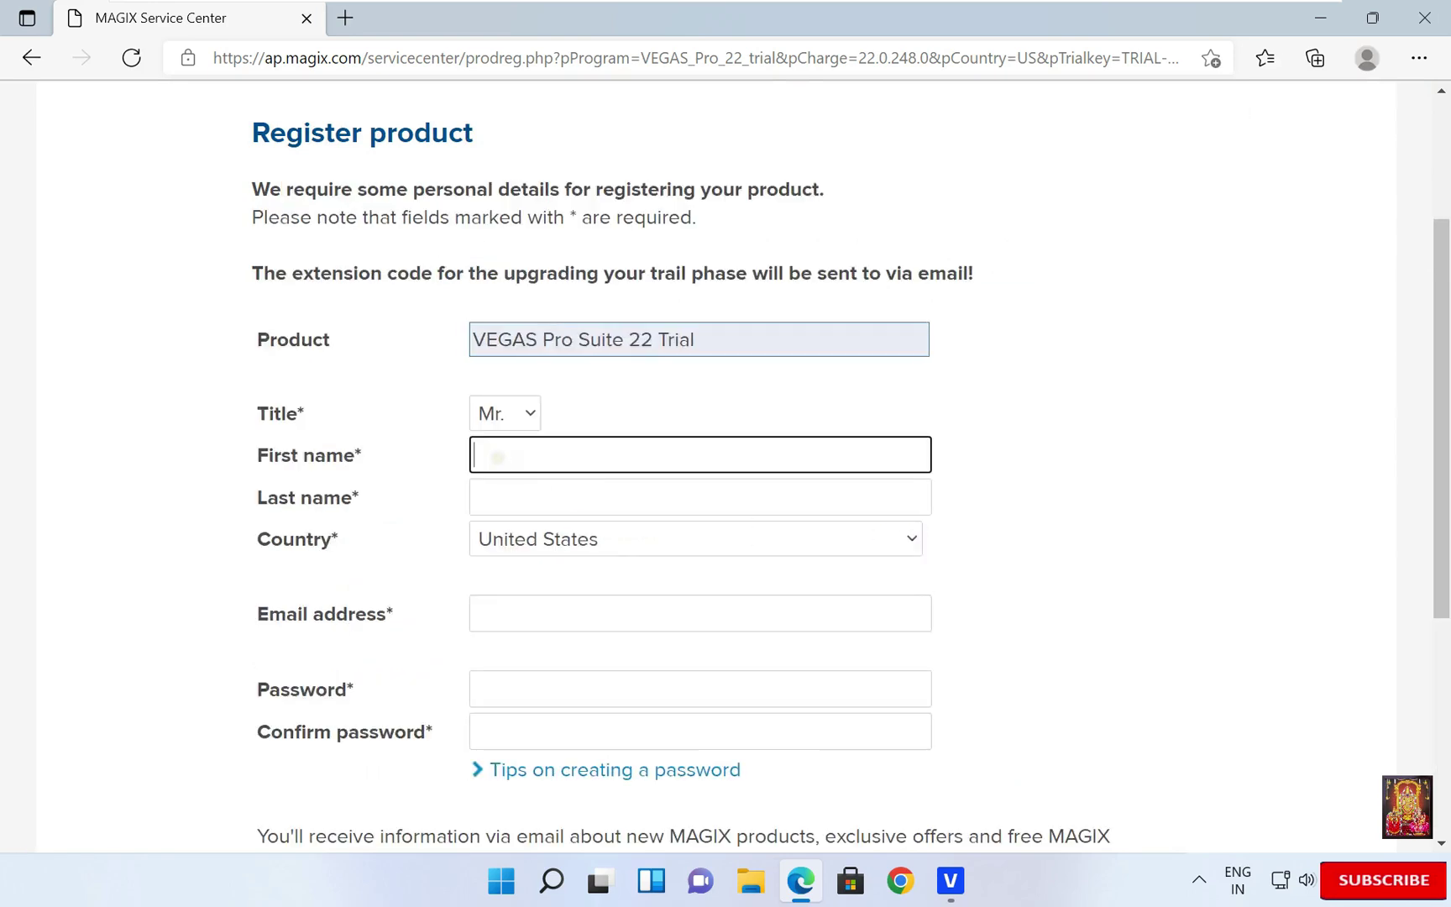
key("Tab")
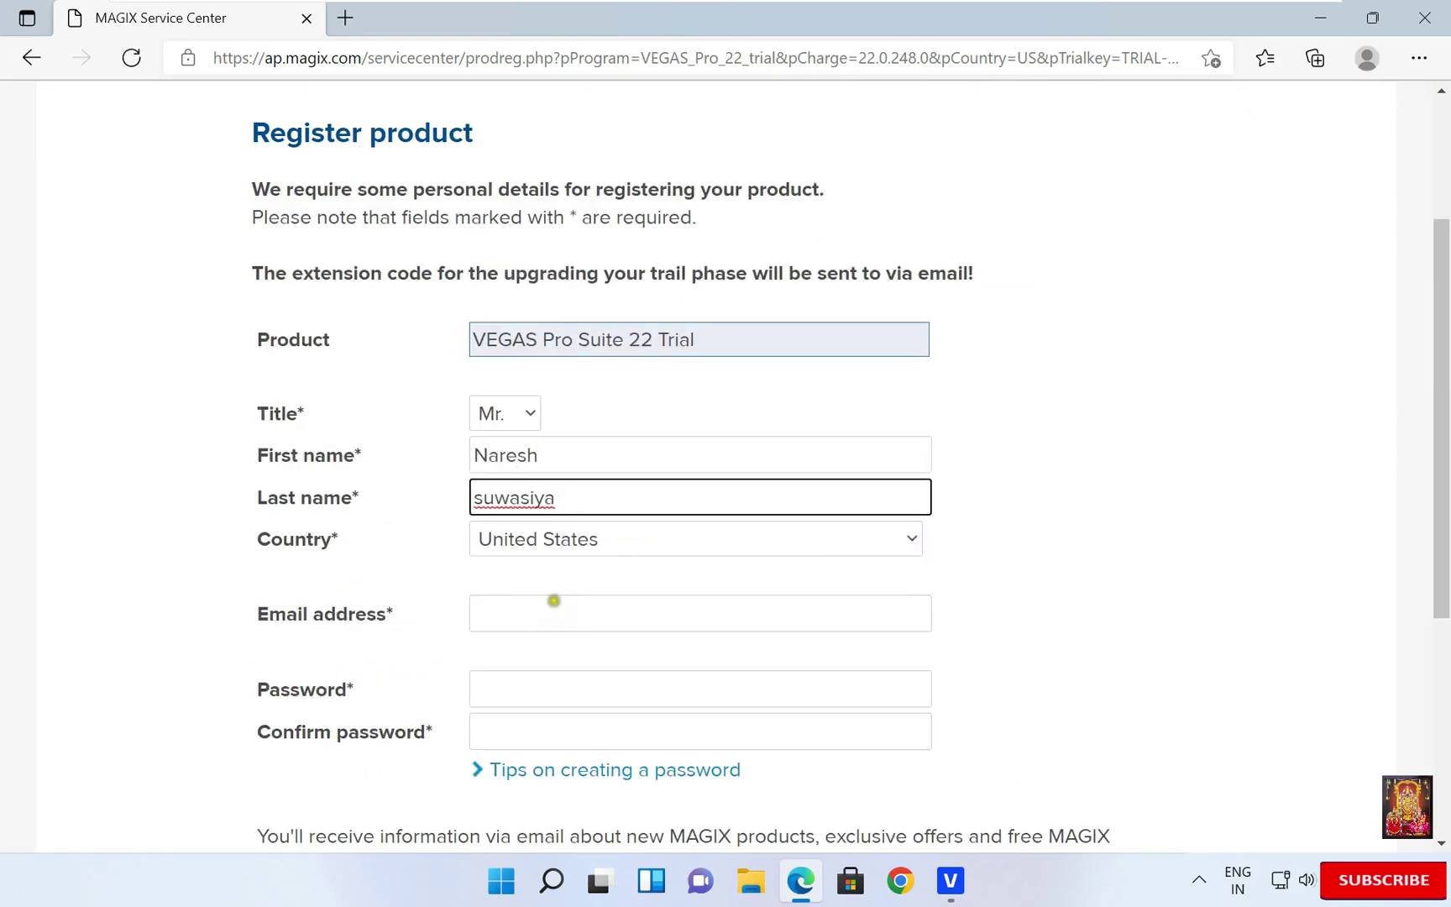
left_click(554, 601)
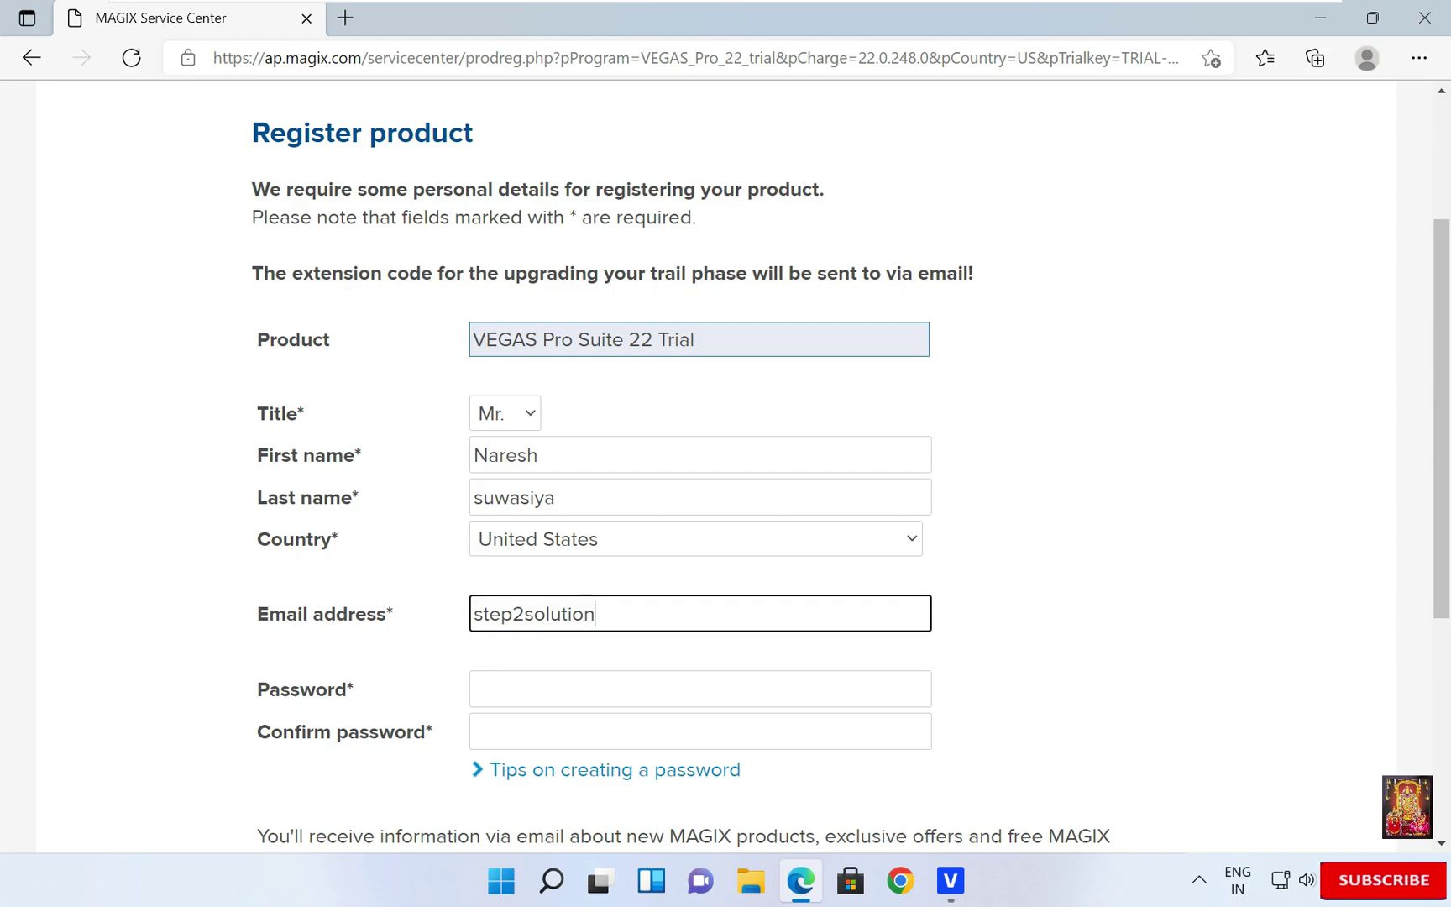
left_click(517, 691)
type("*************")
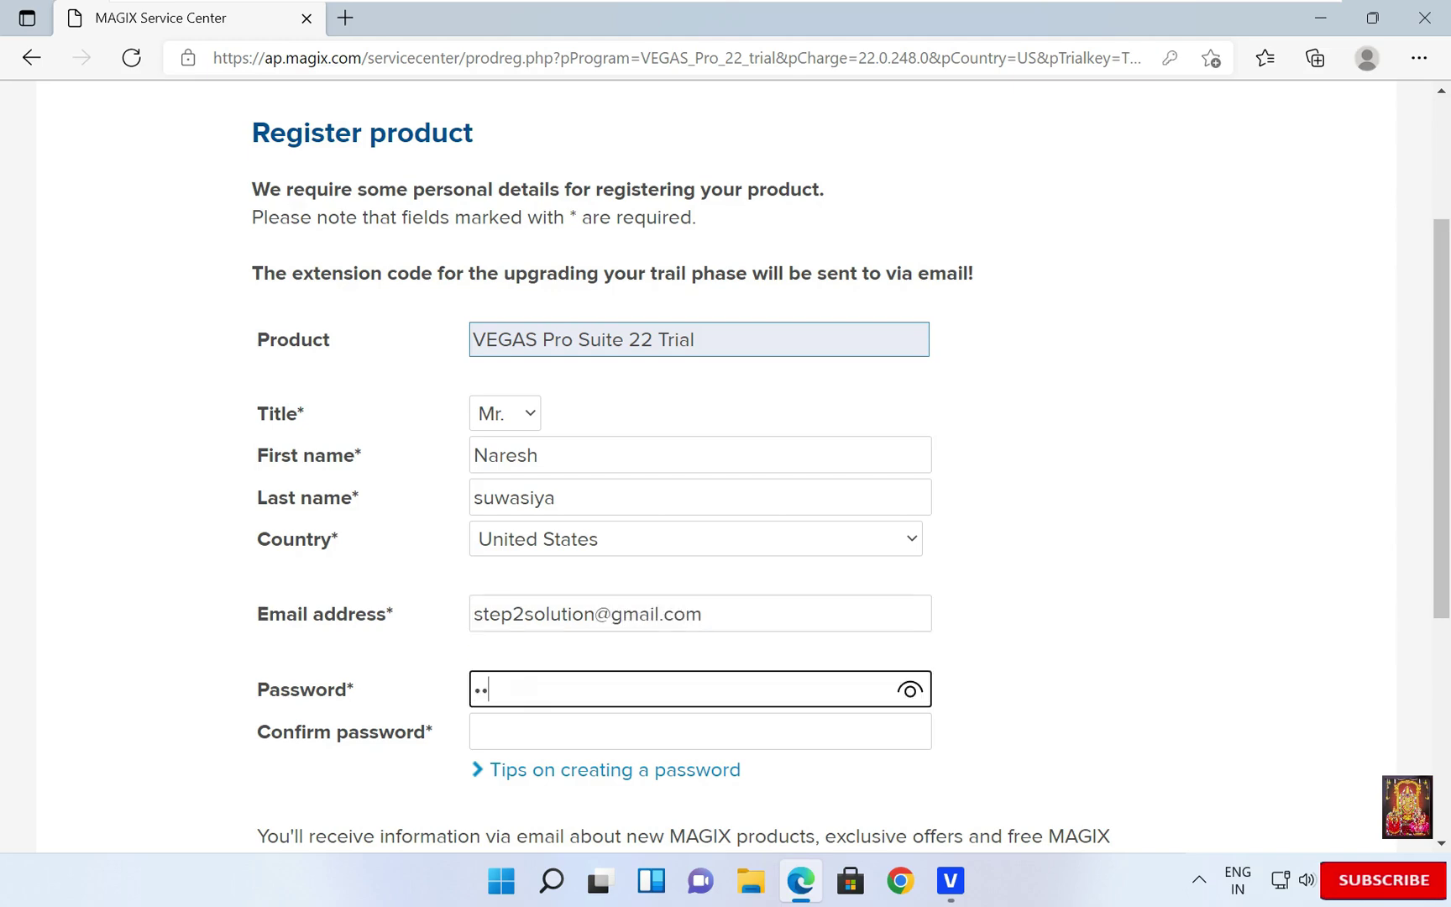
left_click(517, 727)
type("*************")
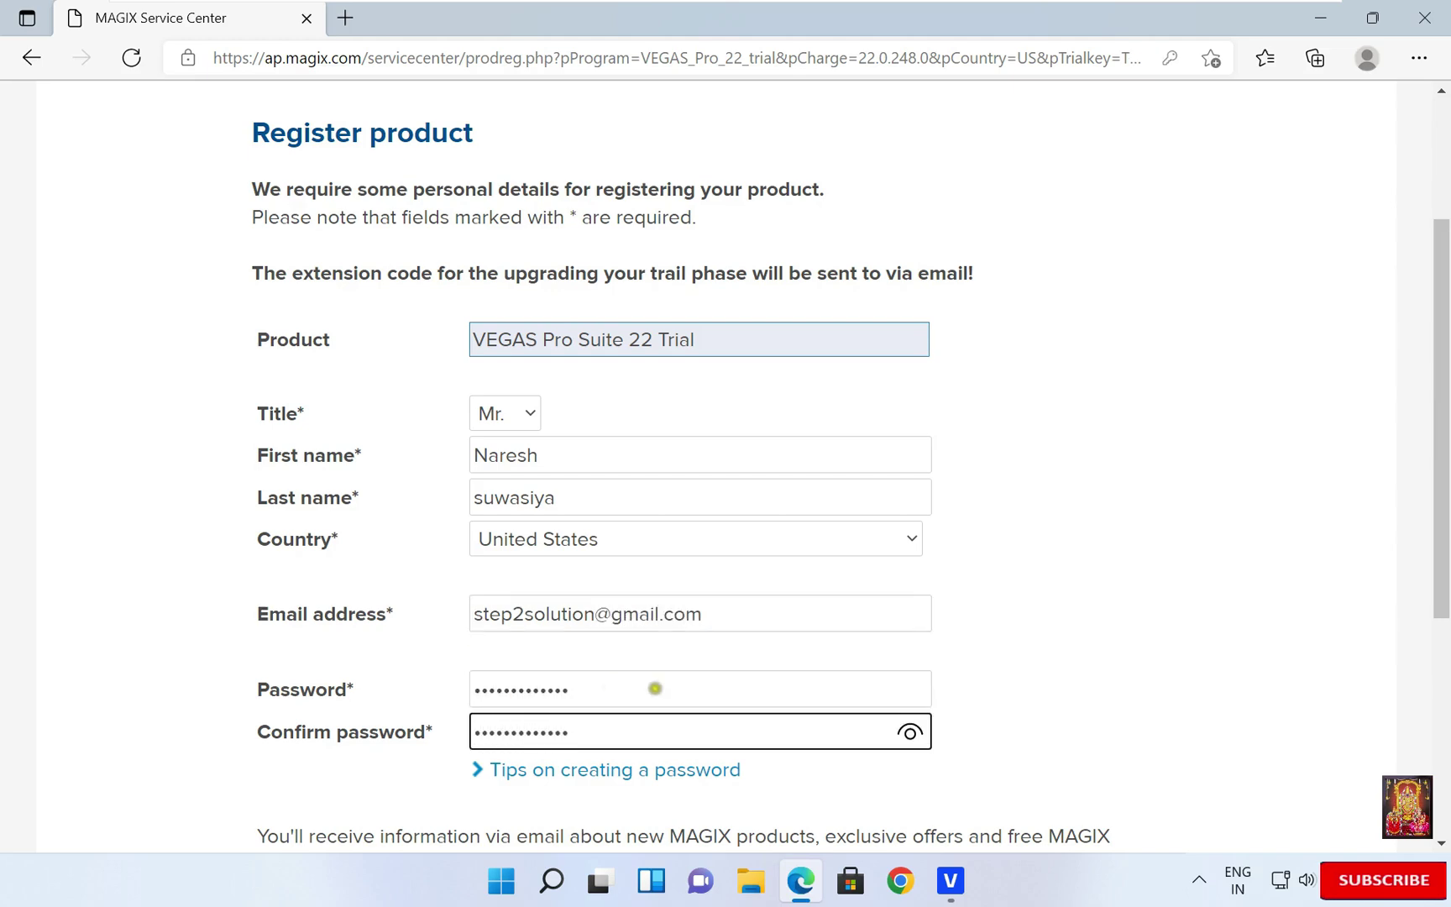
scroll(654, 692, "down", 4)
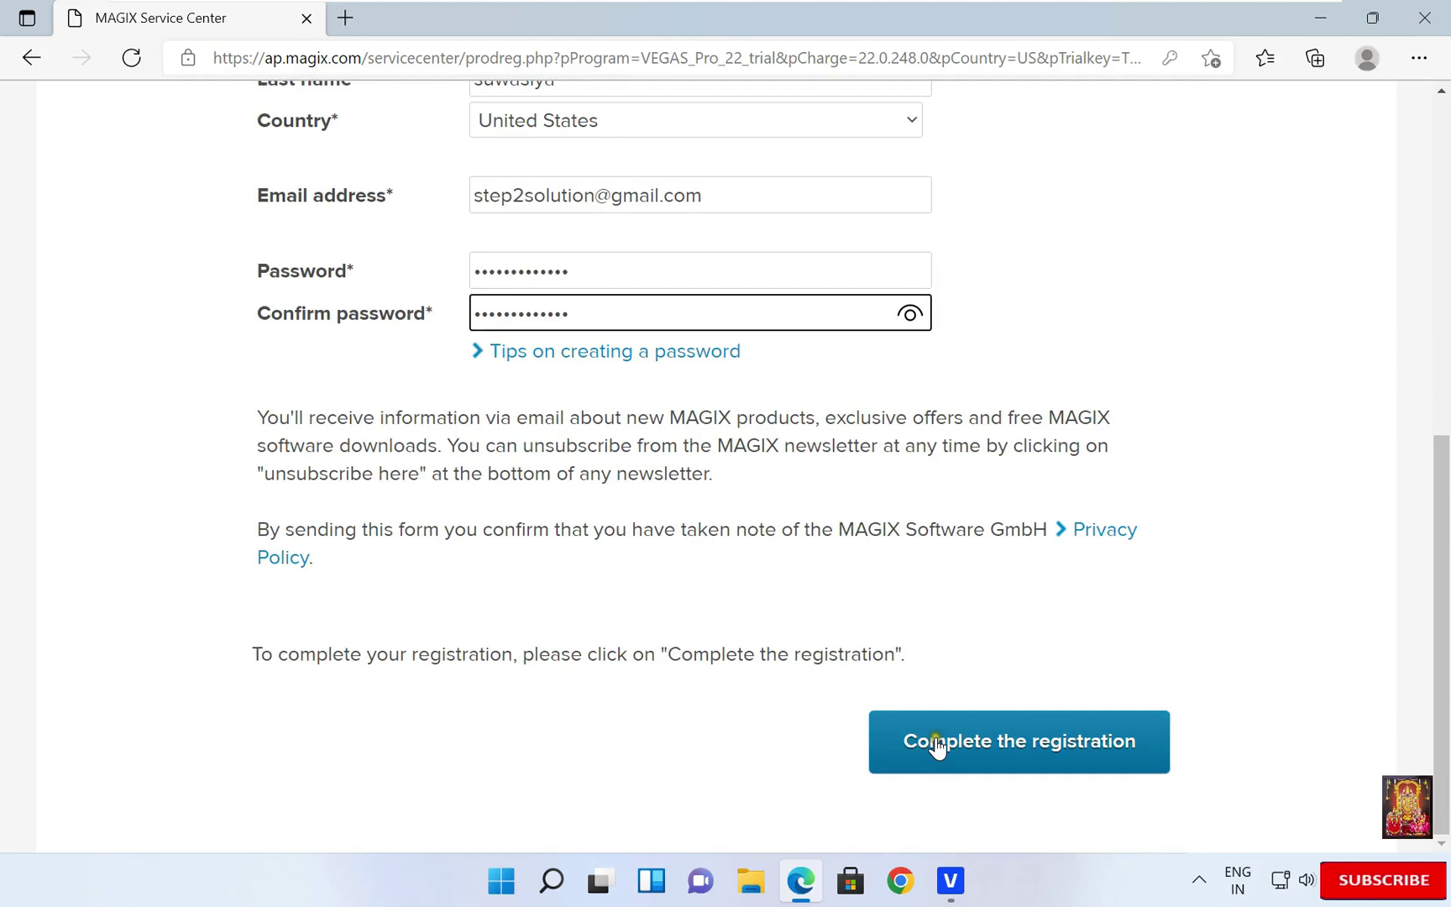
left_click(936, 747)
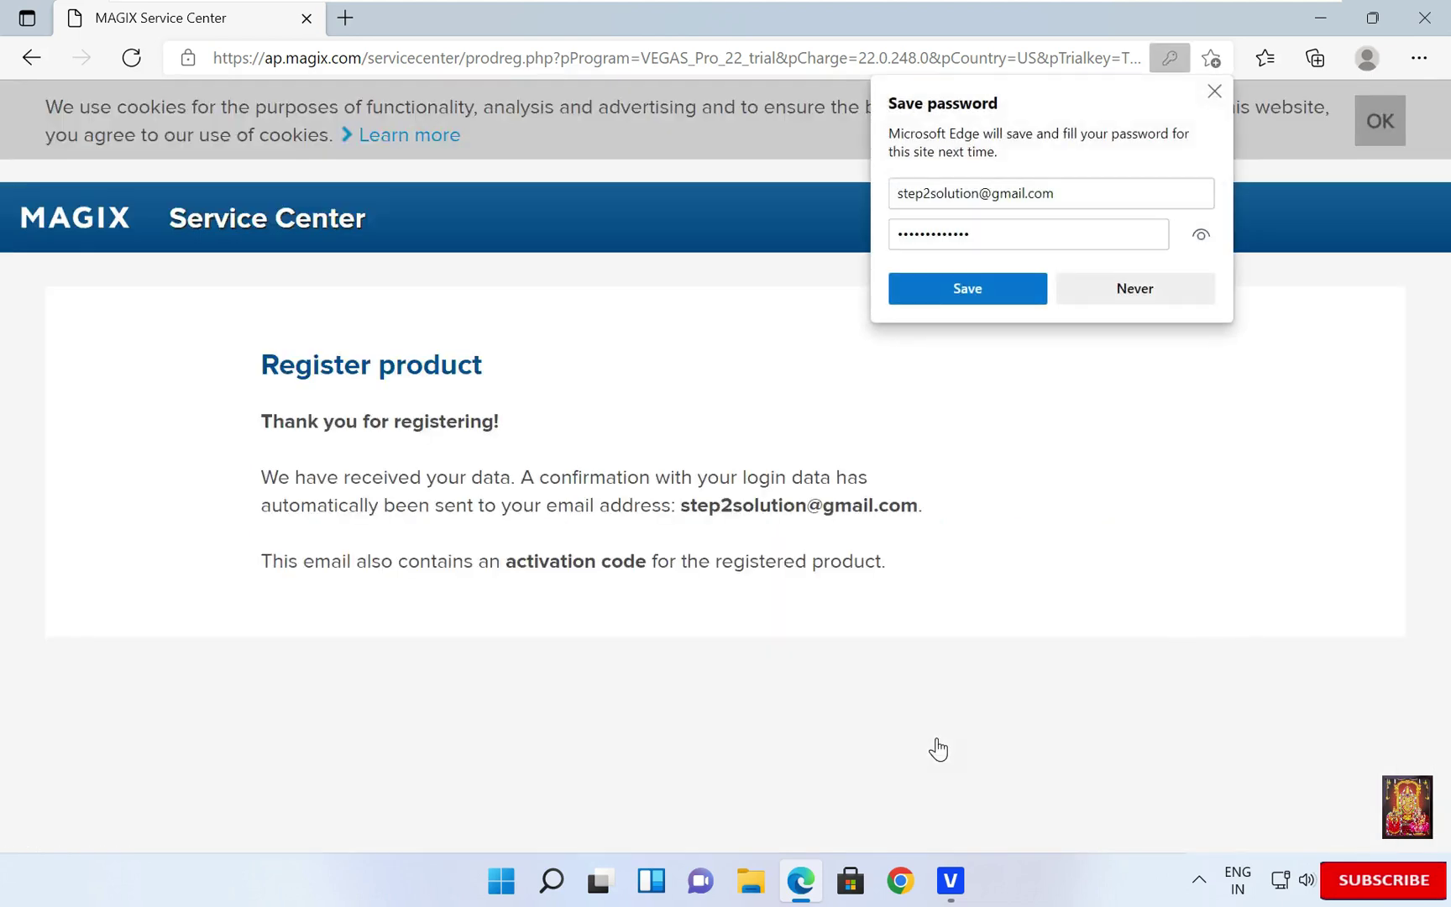
- Decline saving the password in the browser
left_click(1122, 284)
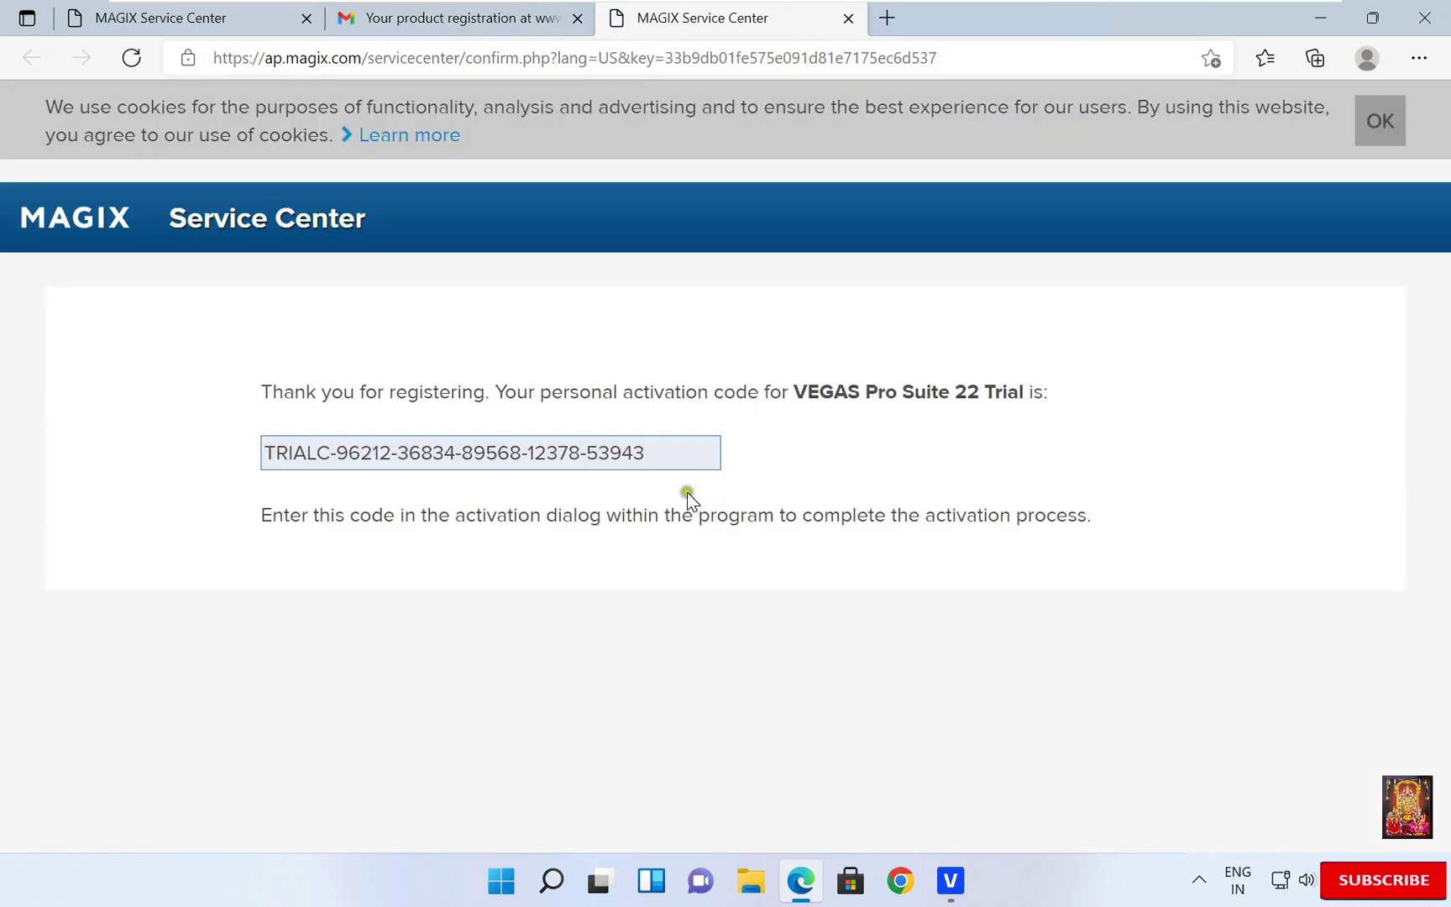
- Copy the activation code from the web page
left_click_drag(664, 452, 265, 451)
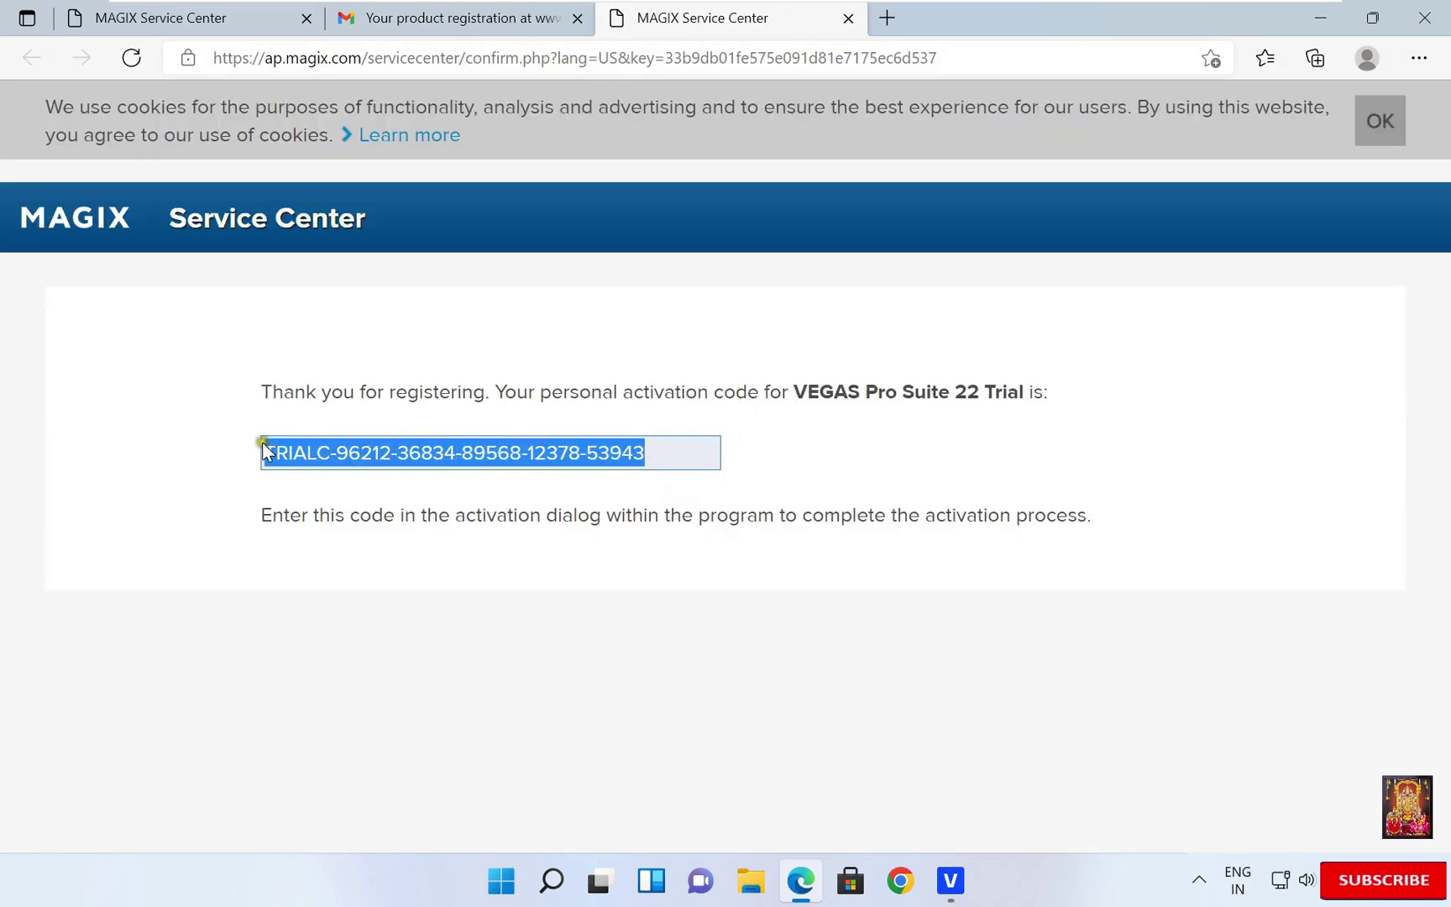
right_click(324, 451)
left_click(402, 413)
- Paste the code into the TRIALC- field, register the 30-day trial, and launch VEGAS Pro
left_click(949, 880)
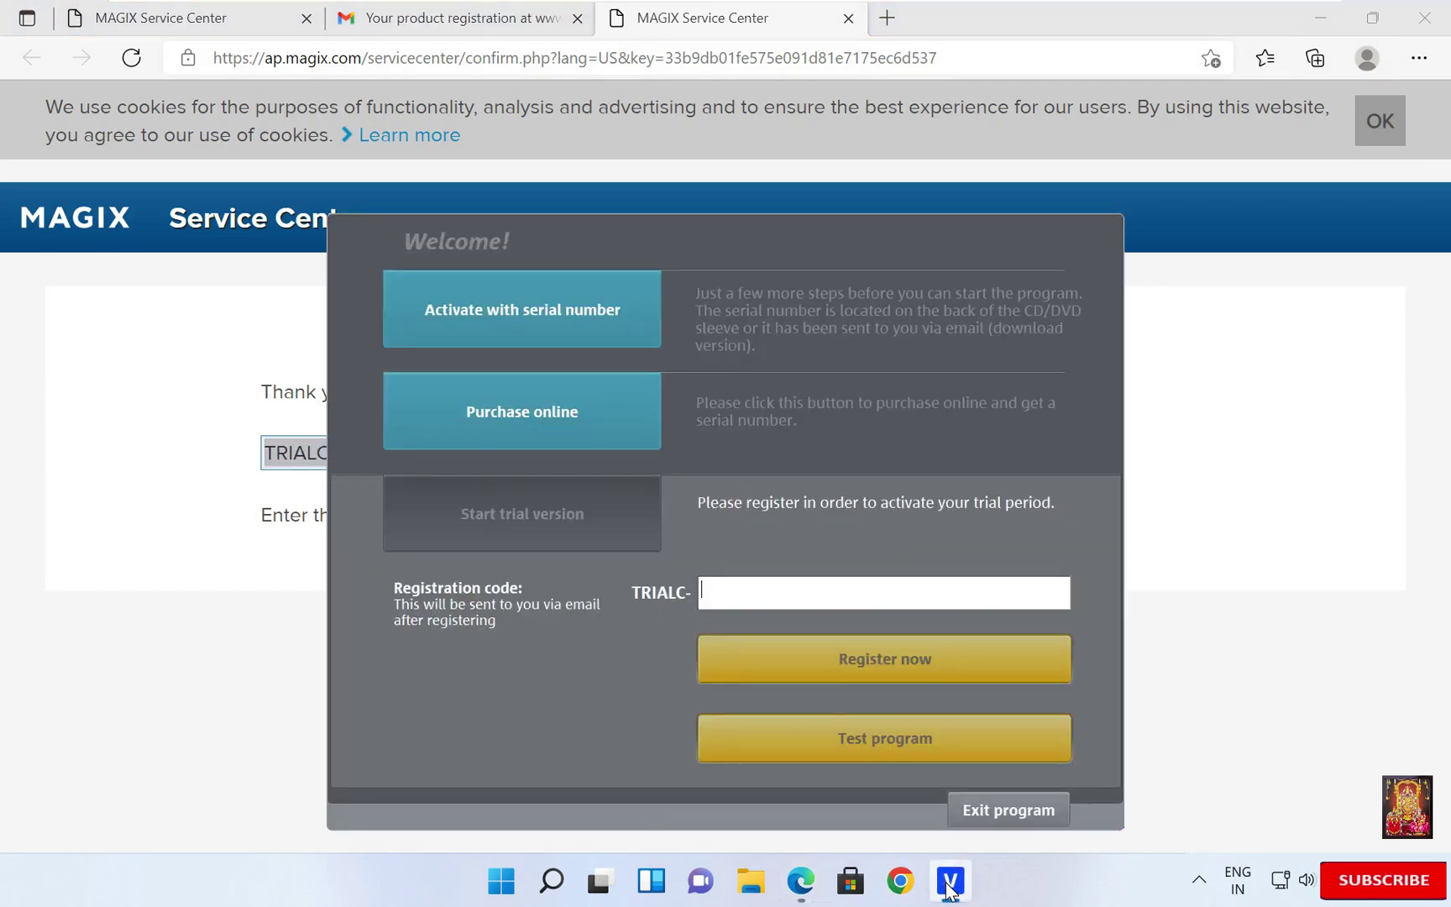
right_click(729, 579)
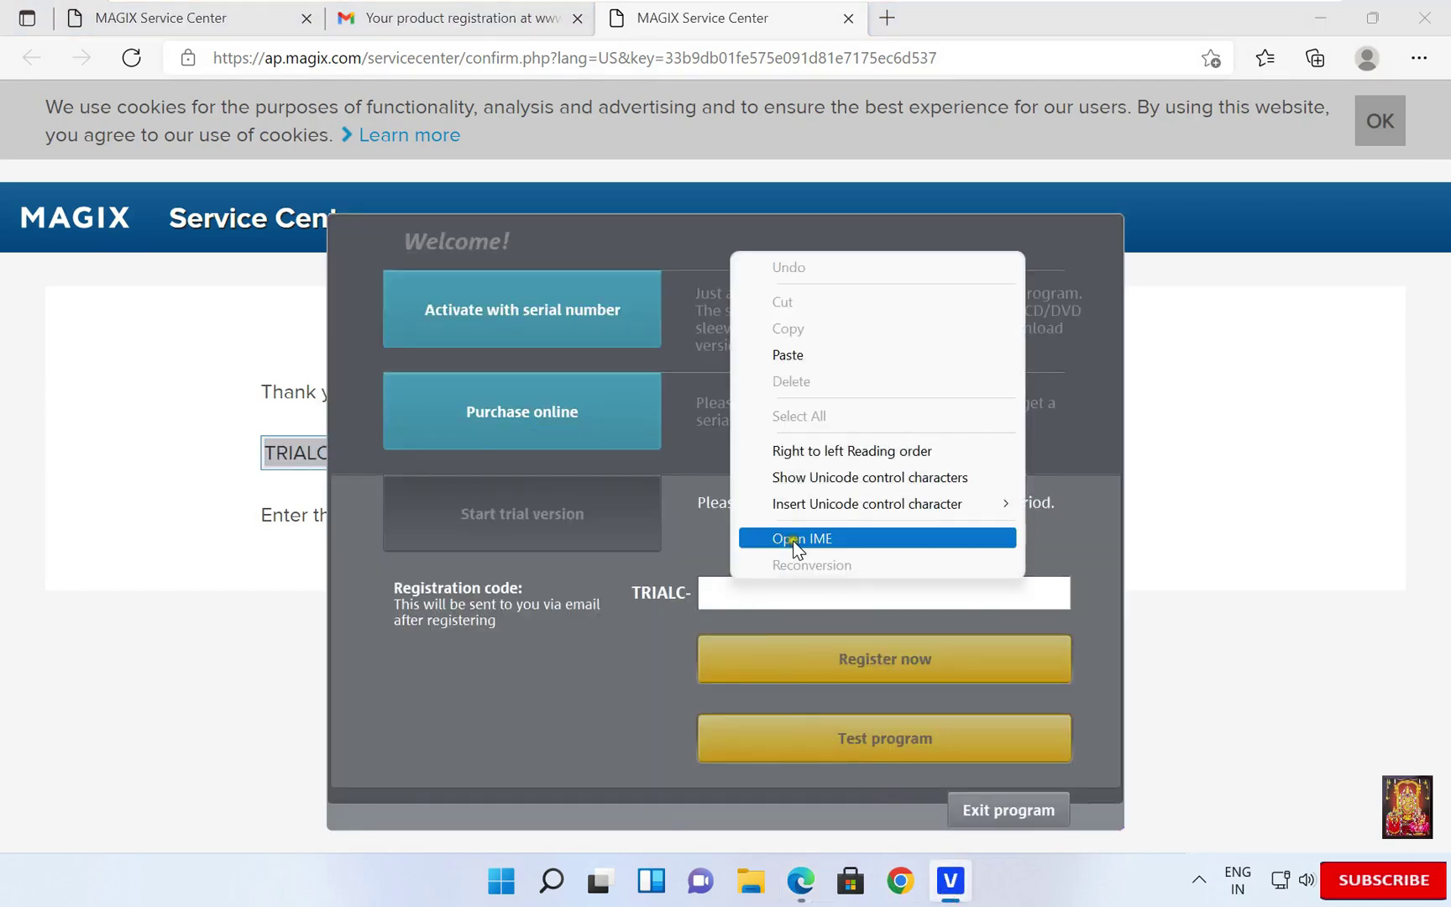
left_click(794, 356)
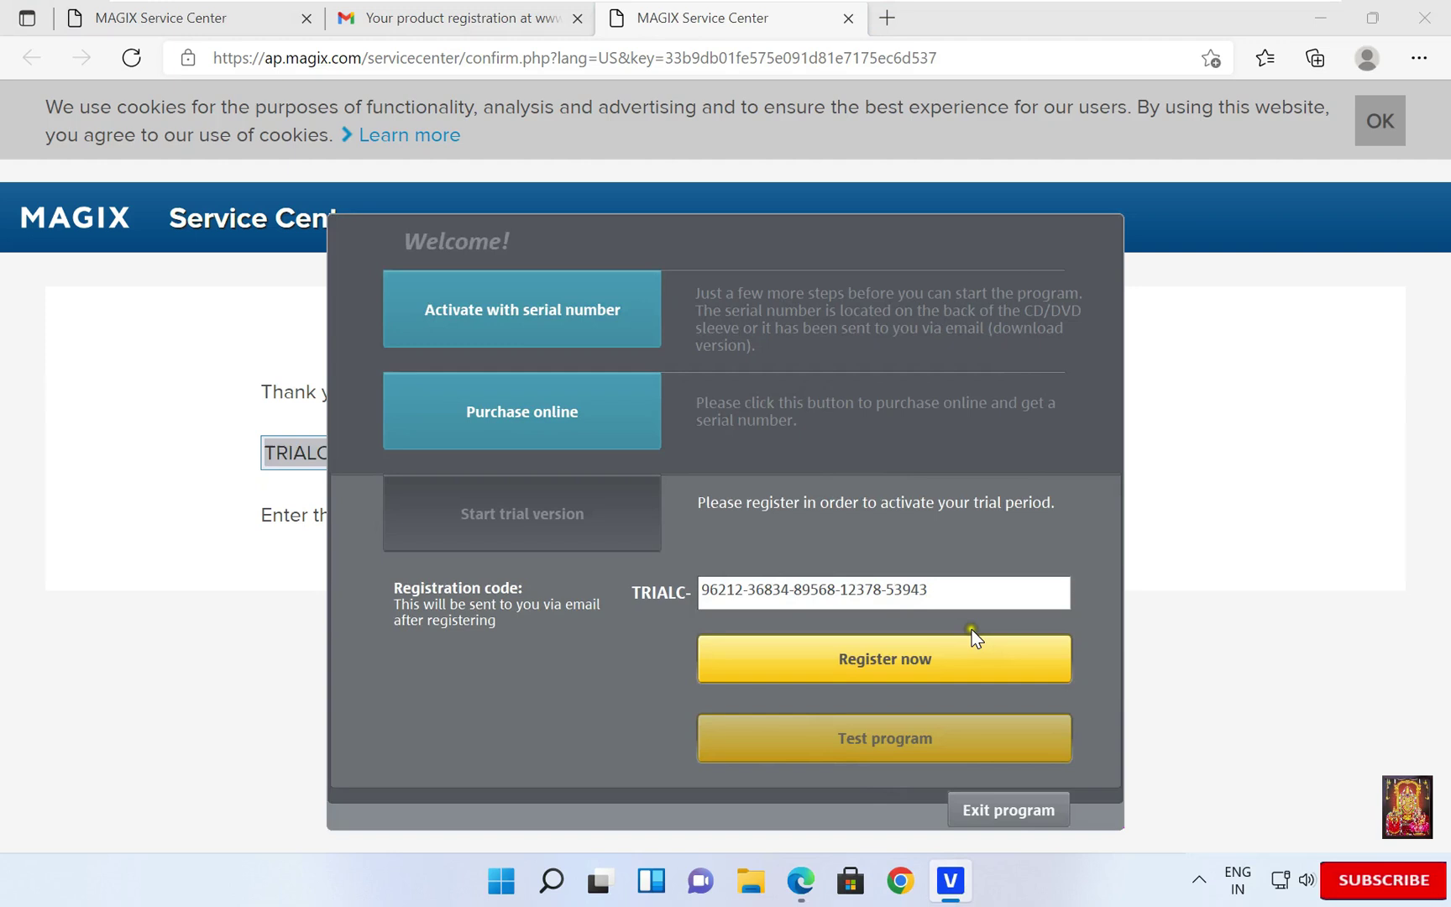
left_click(900, 660)
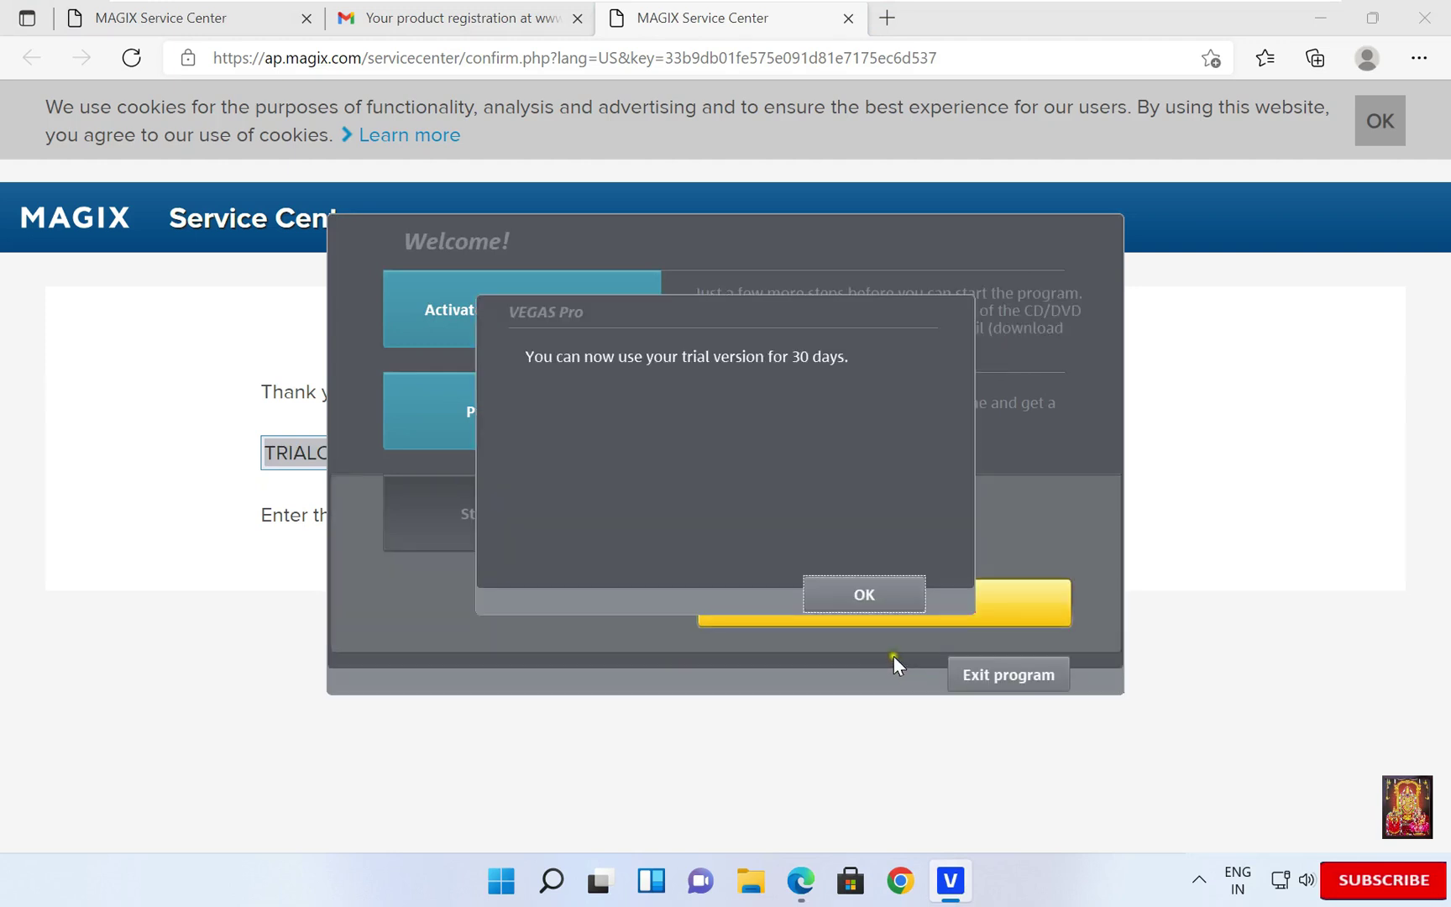
left_click(858, 601)
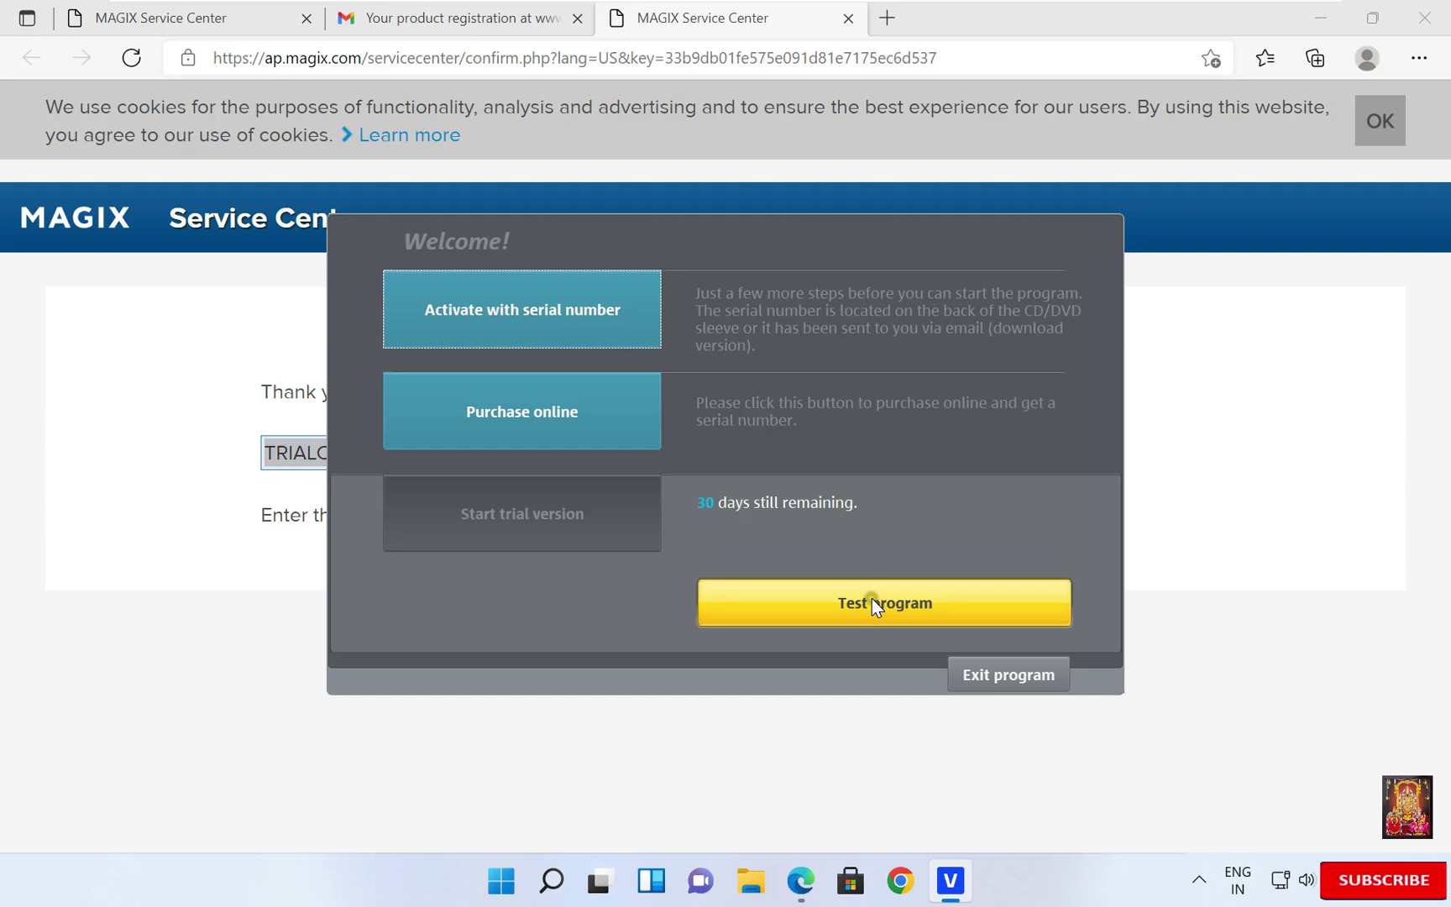
left_click(858, 615)
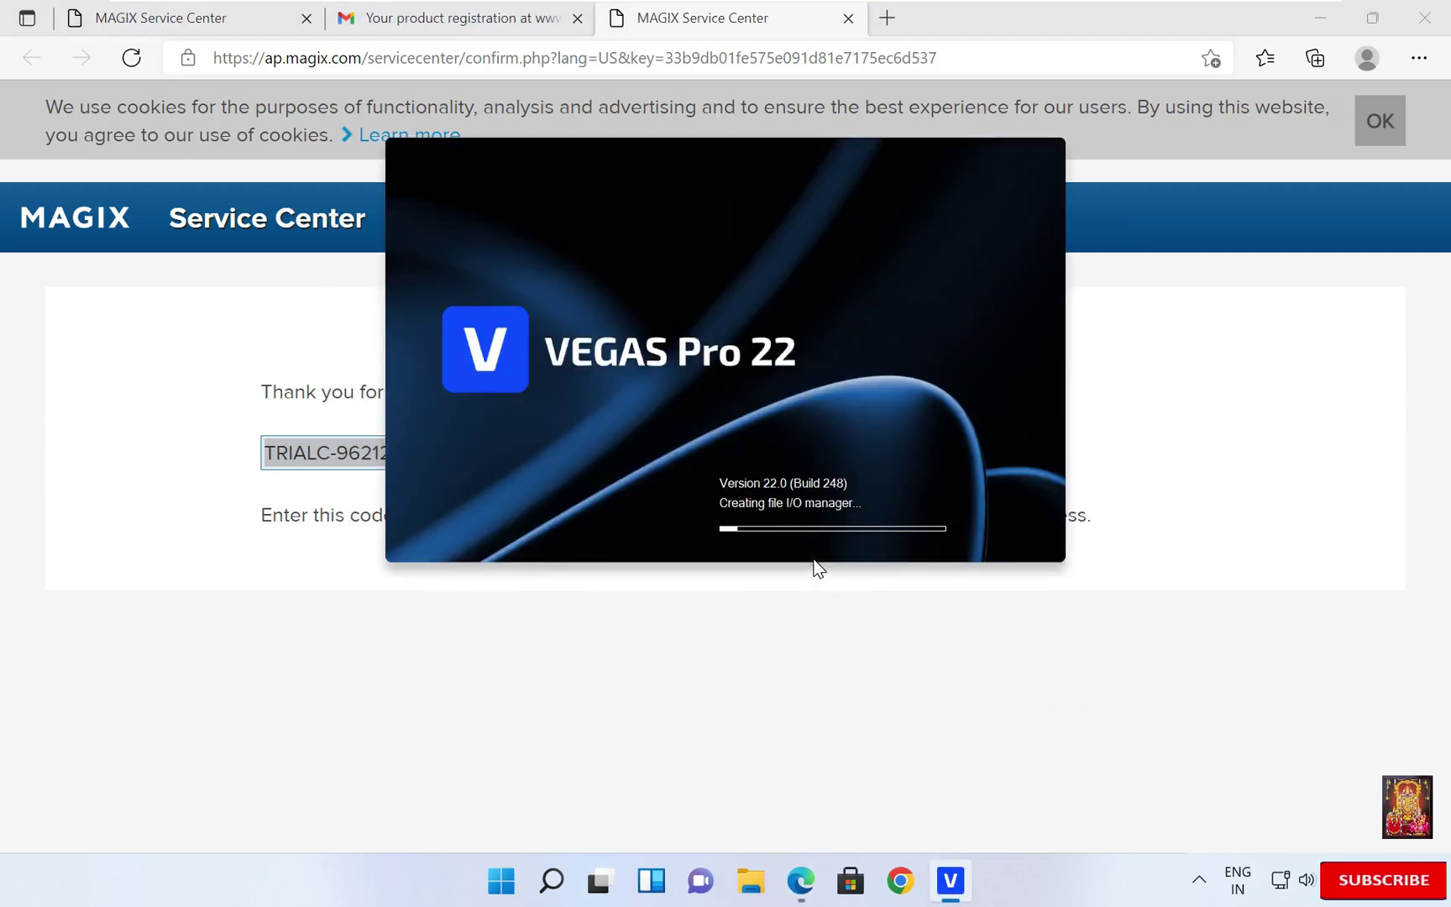
- Close the Edge browser to reveal VEGAS Pro 22 with its empty Untitled project
left_click(1427, 16)
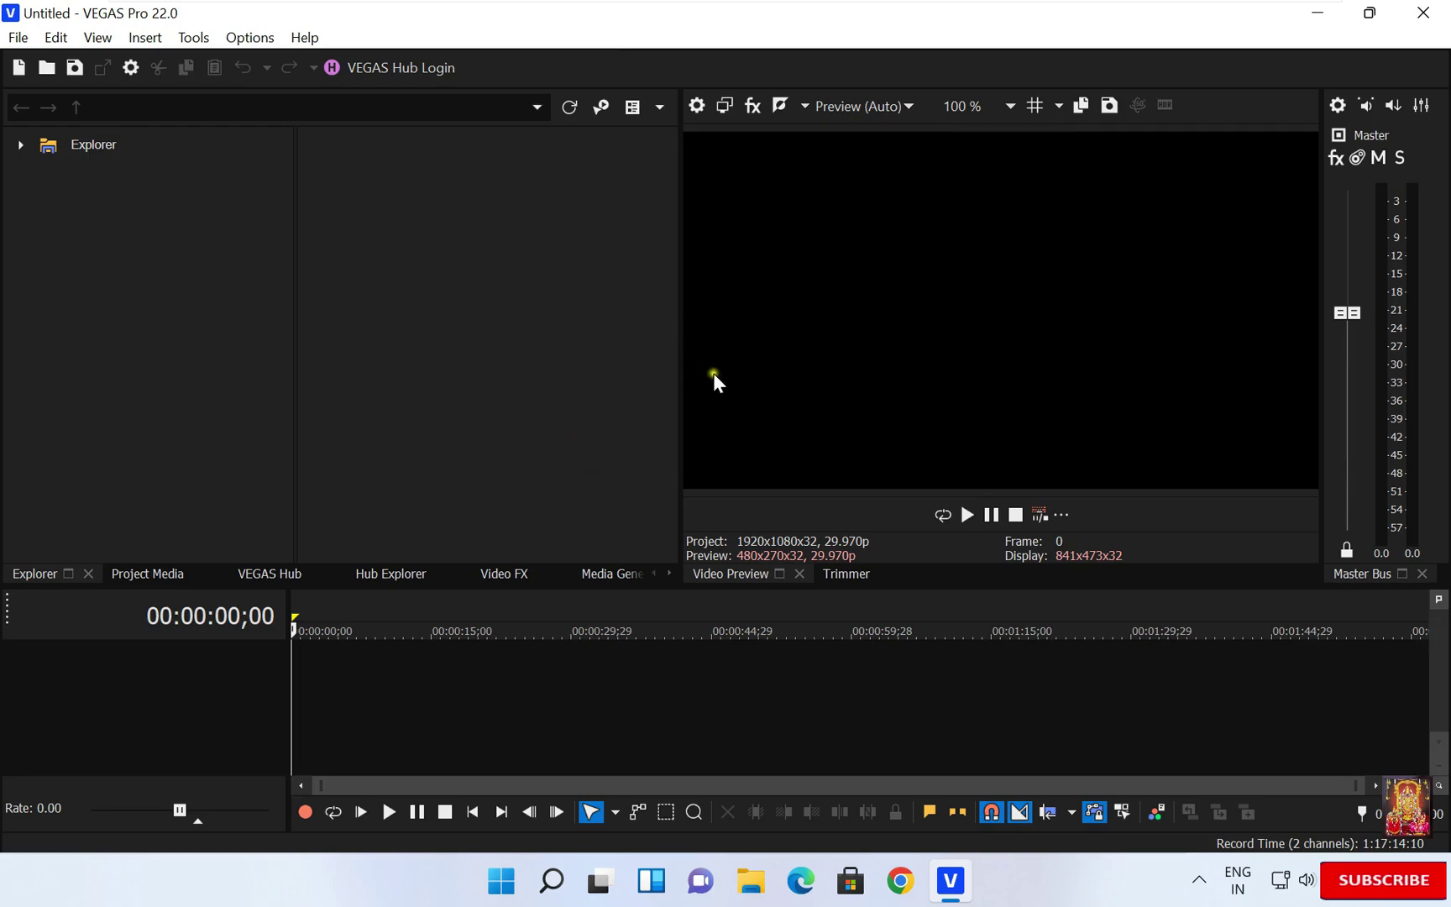
- Close the VEGAS Pro 22 window to return to the Windows 11 desktop
left_click(1424, 15)
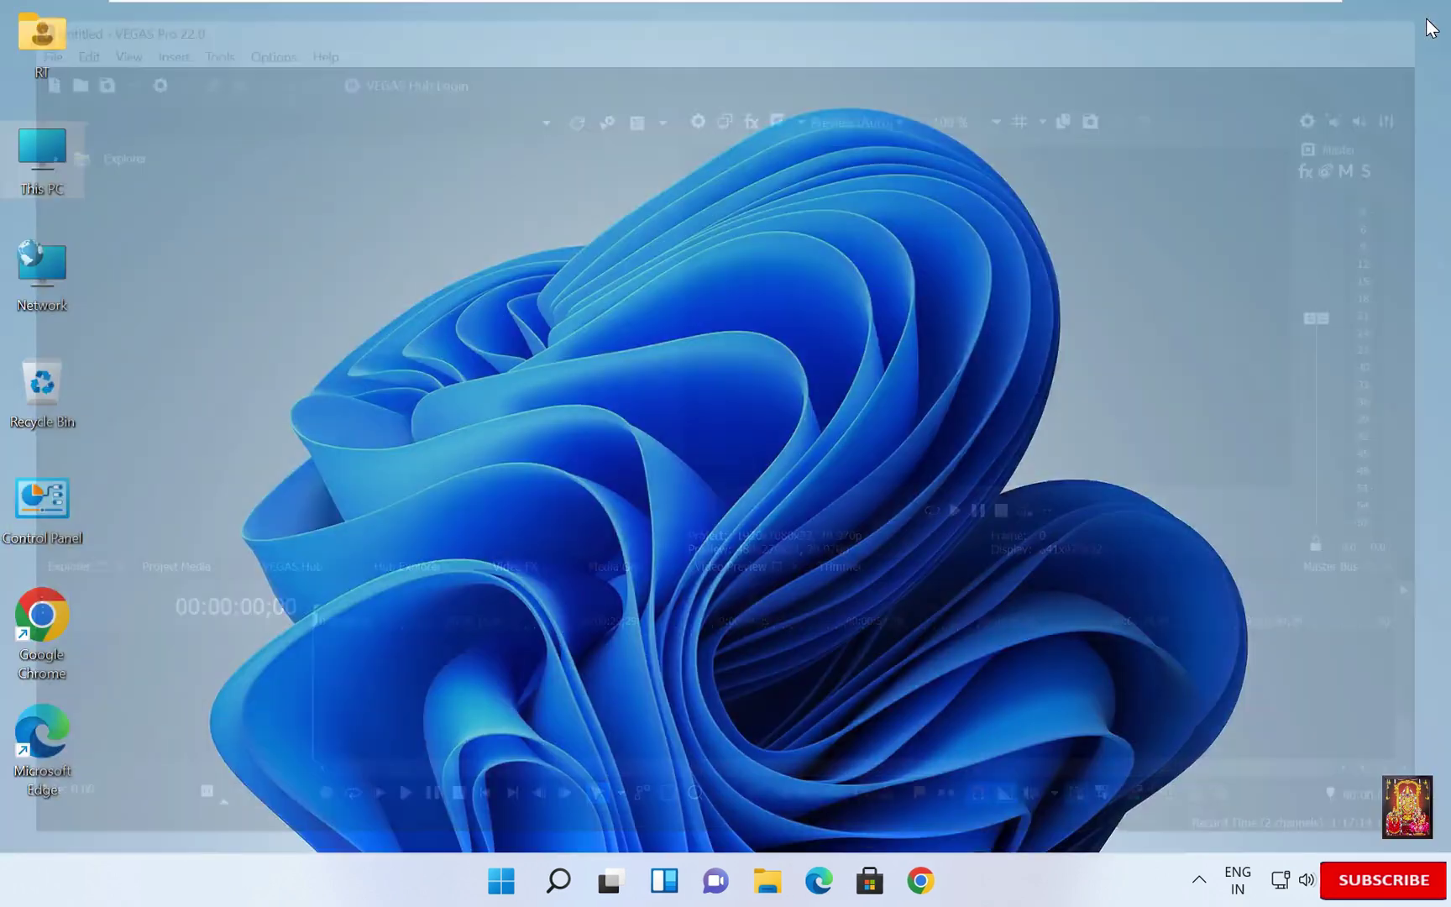